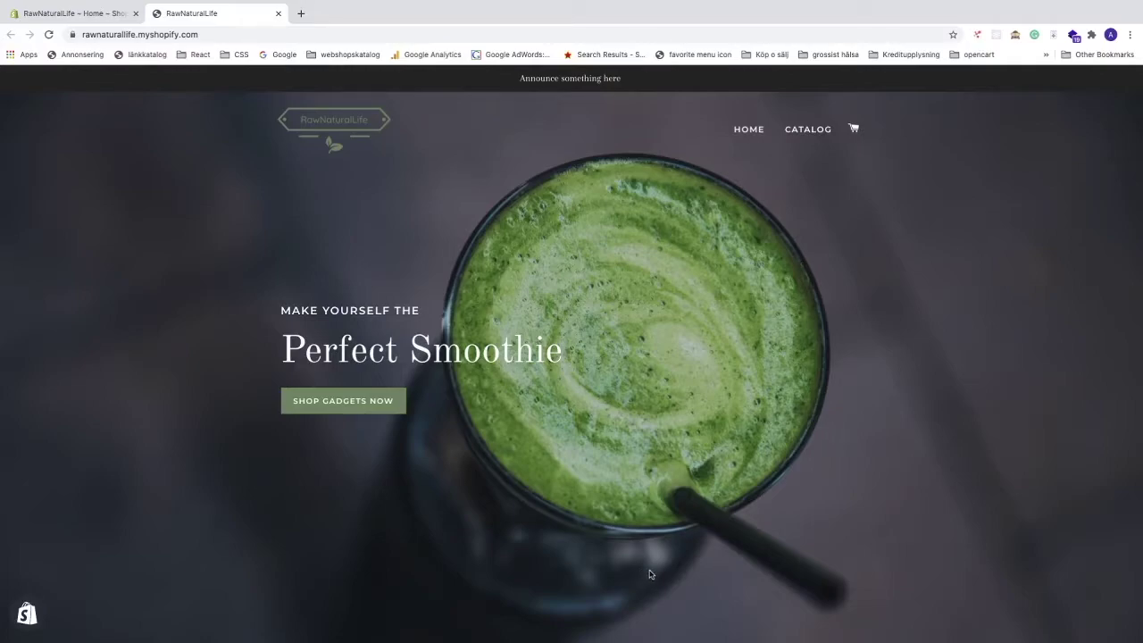
Scroll the storefront homepage to the footer showing '© 2020, RawNaturalLife' and 'Powered by Shopify'
scroll(569, 505, down, 20)
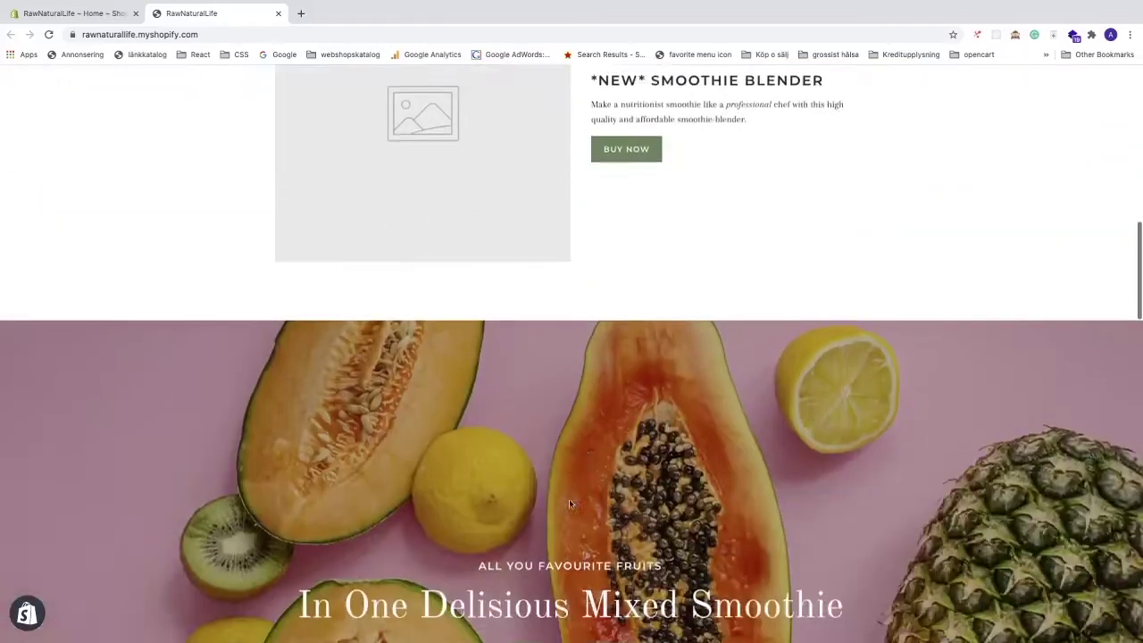
scroll(568, 505, down, 1)
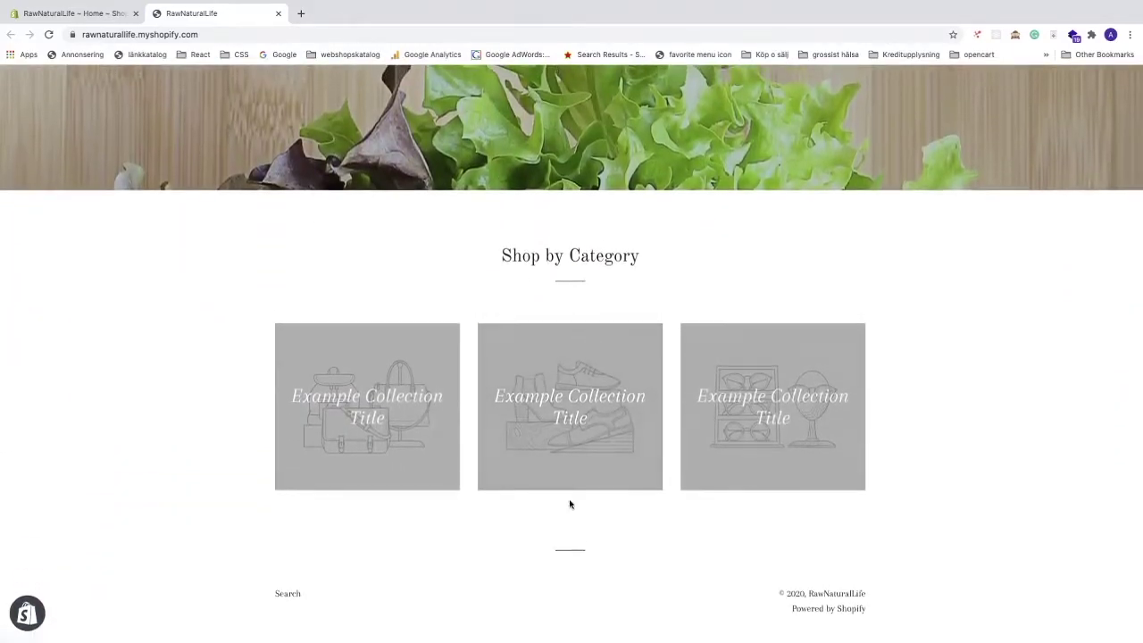
scroll(821, 601, up, 5)
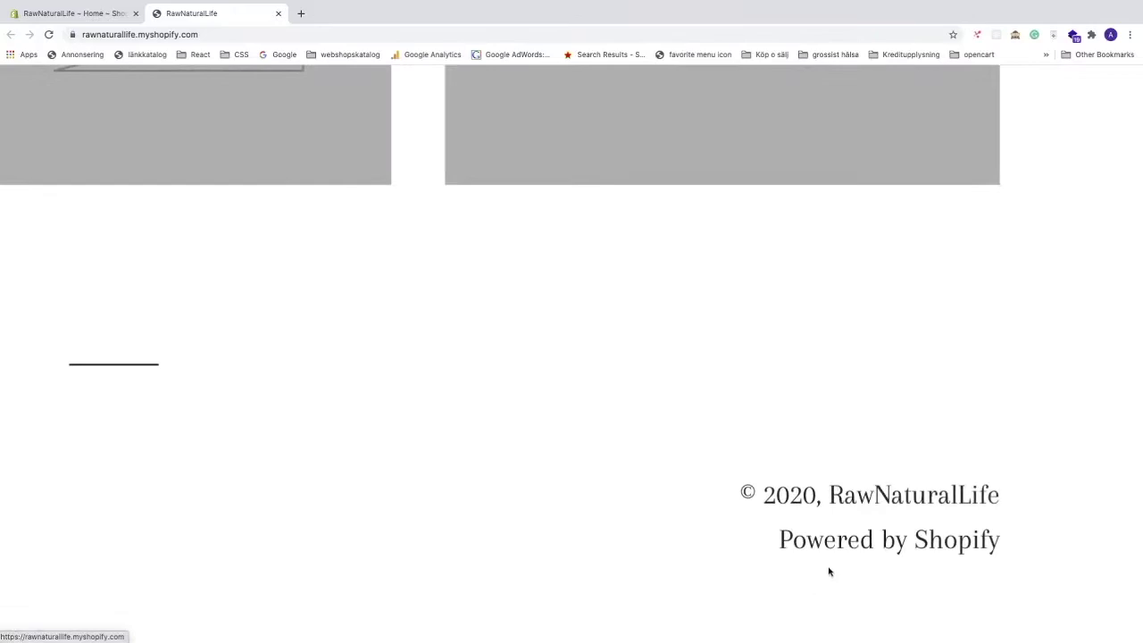
scroll(828, 571, right, 5)
scroll(490, 485, right, 1)
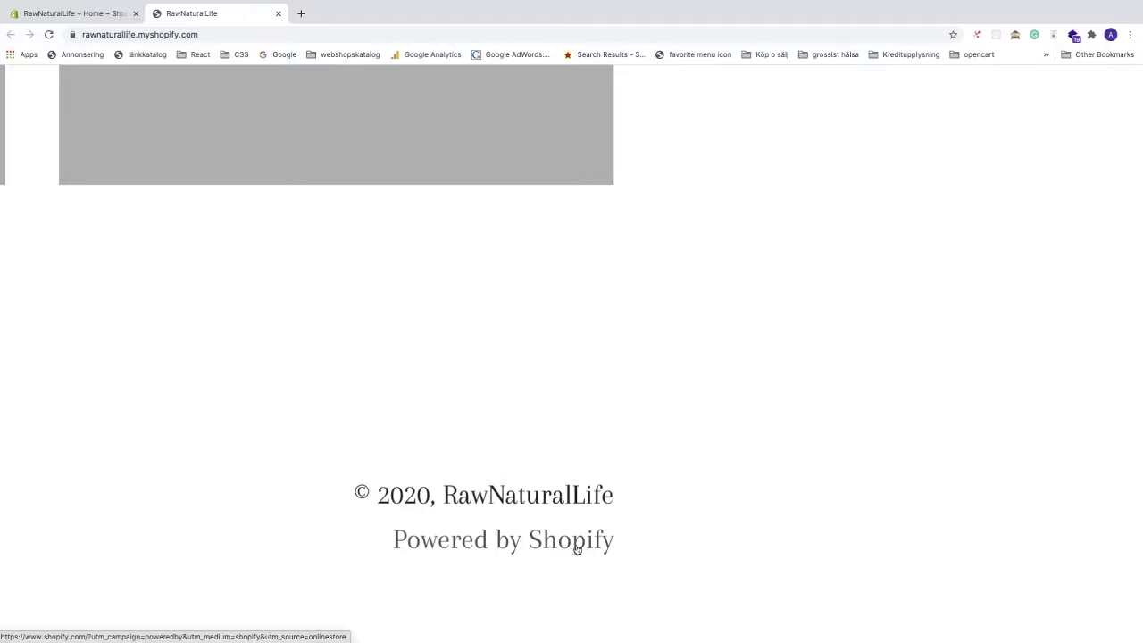
Open the 'Powered by Shopify' credit in a new tab, then switch to the store admin tab
click(487, 547)
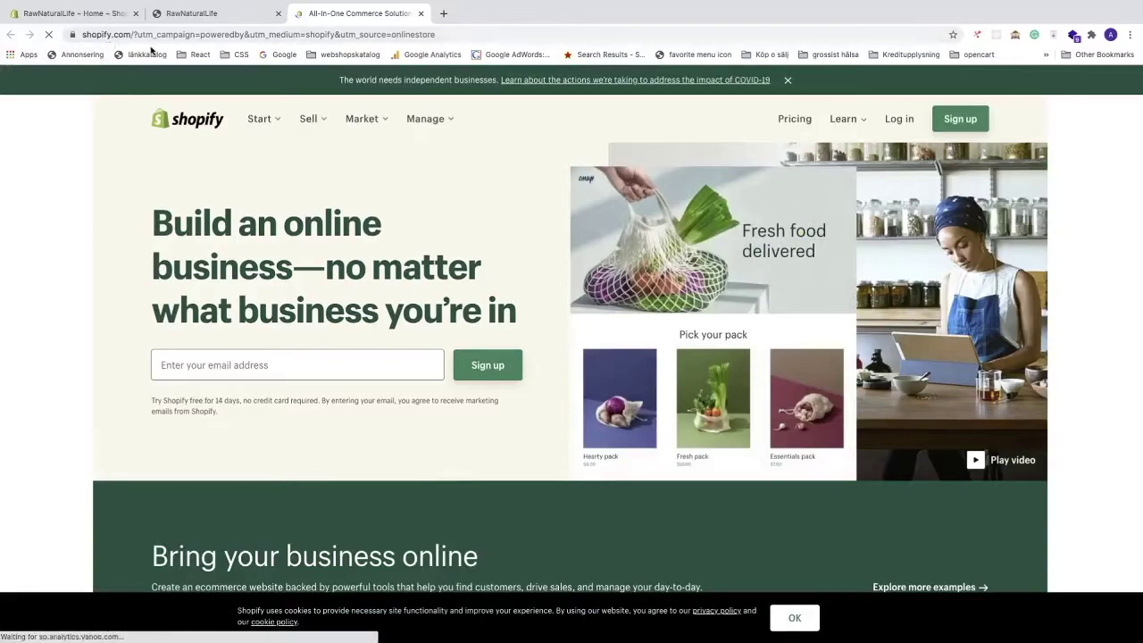
click(191, 19)
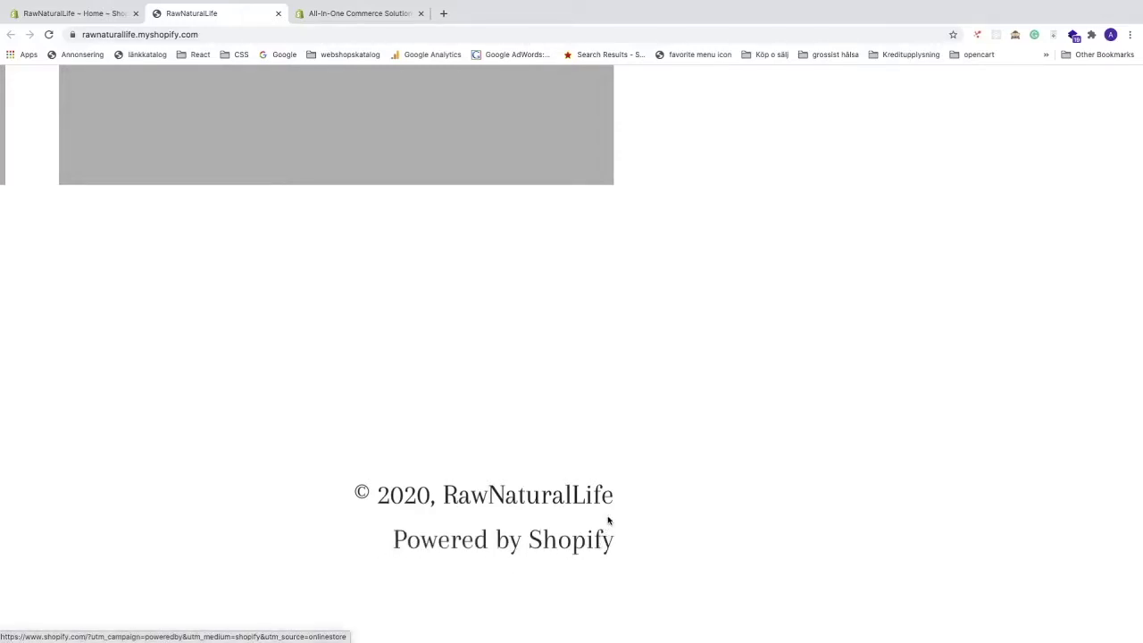
drag(616, 496, 362, 493)
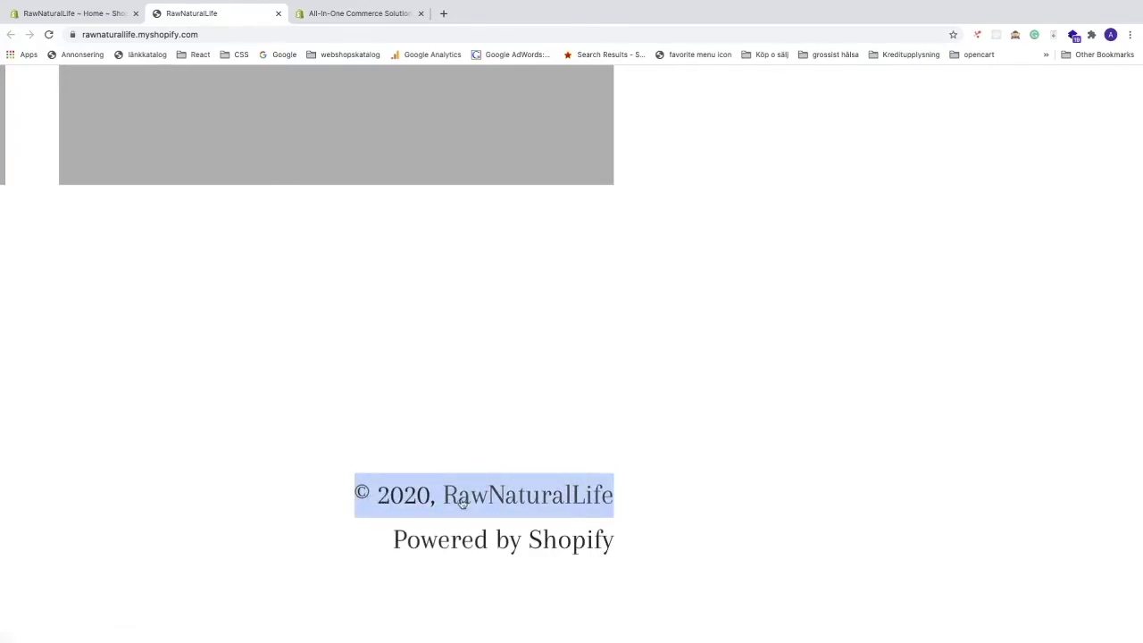
click(653, 505)
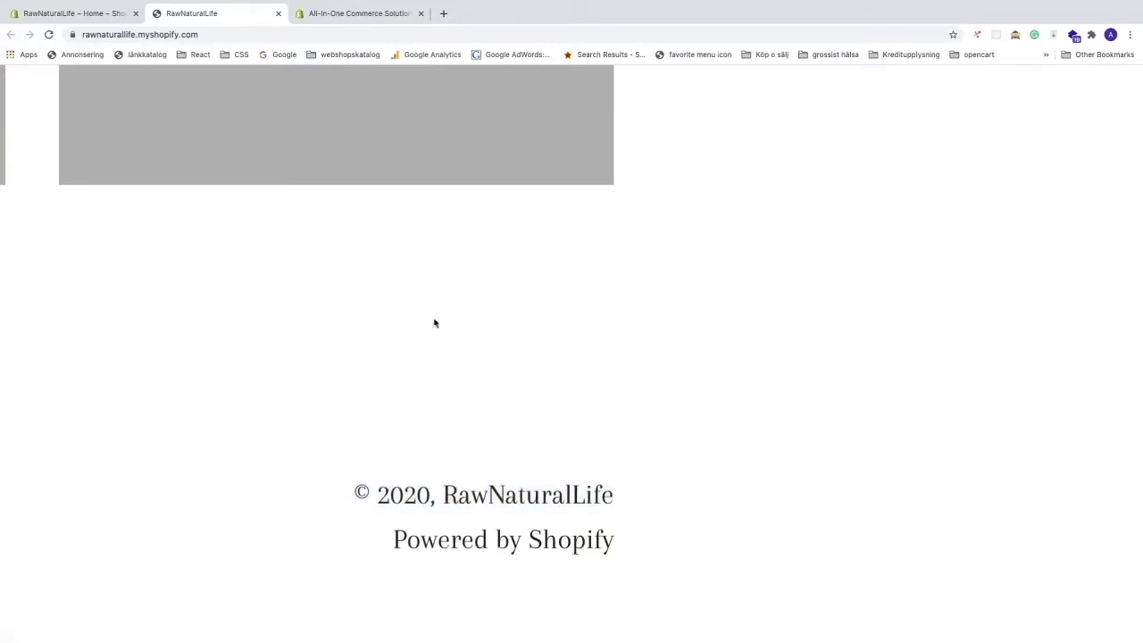
click(73, 16)
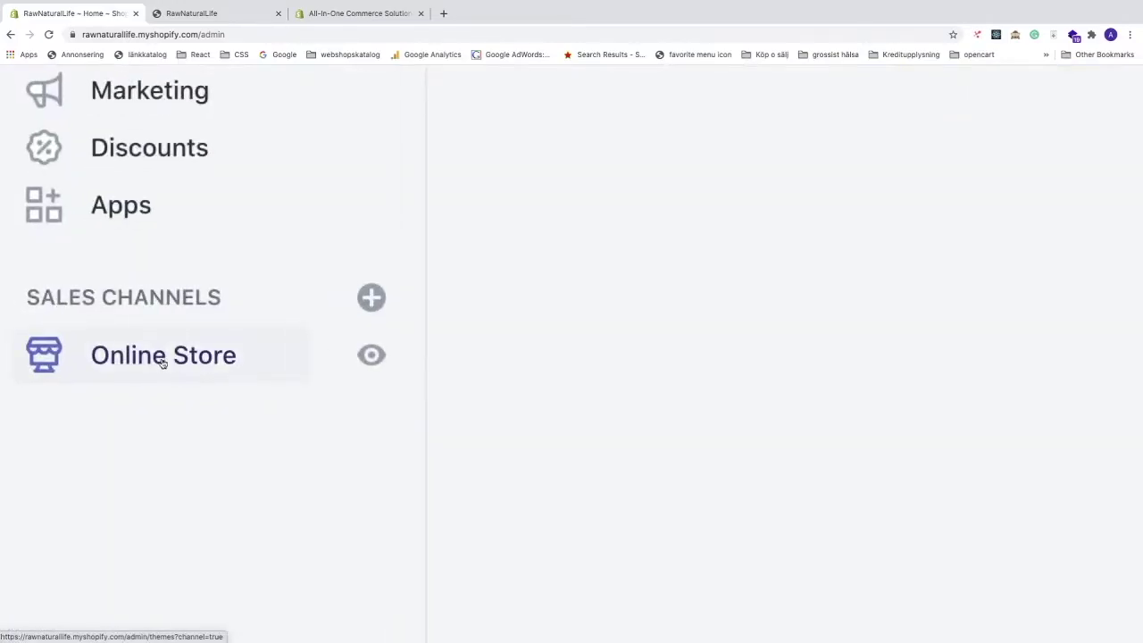
Go to Online Store in the admin sidebar to list themes, with Brooklyn as current
click(162, 358)
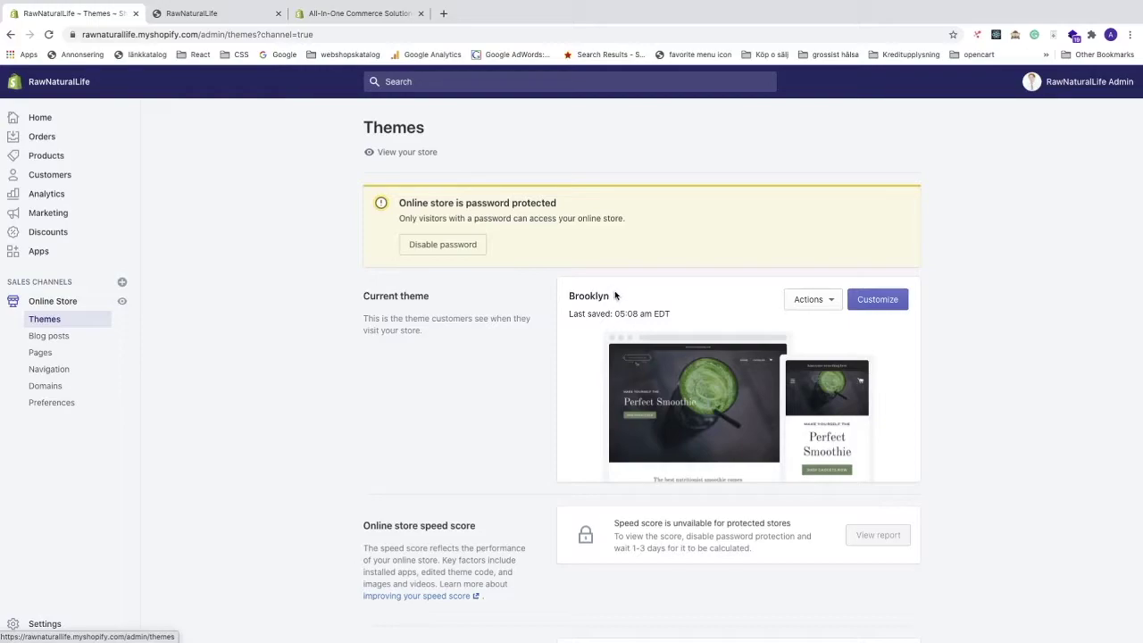
scroll(535, 339, down, 1)
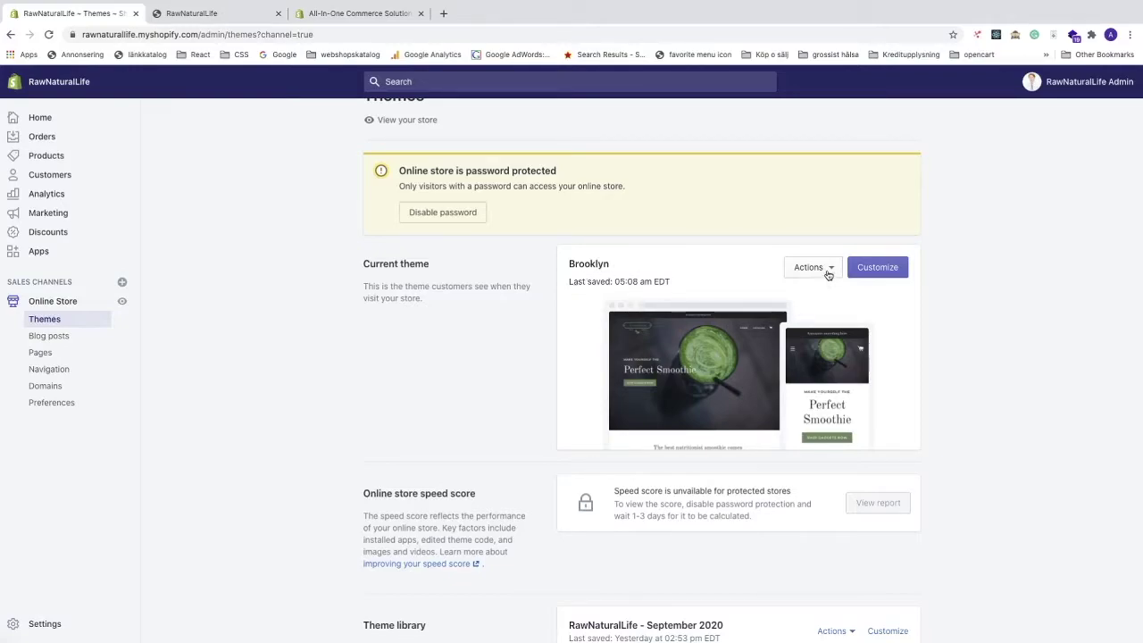
Duplicate the current Brooklyn theme from its Actions menu, creating 'Copy of Brooklyn'
scroll(826, 270, up, 5)
click(564, 360)
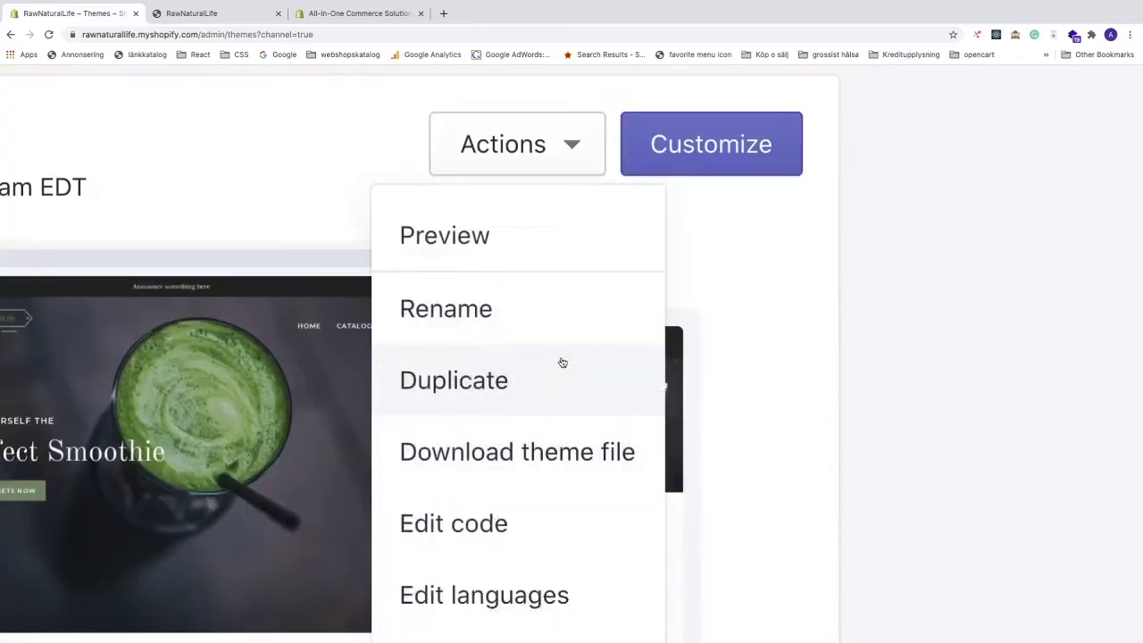
click(482, 386)
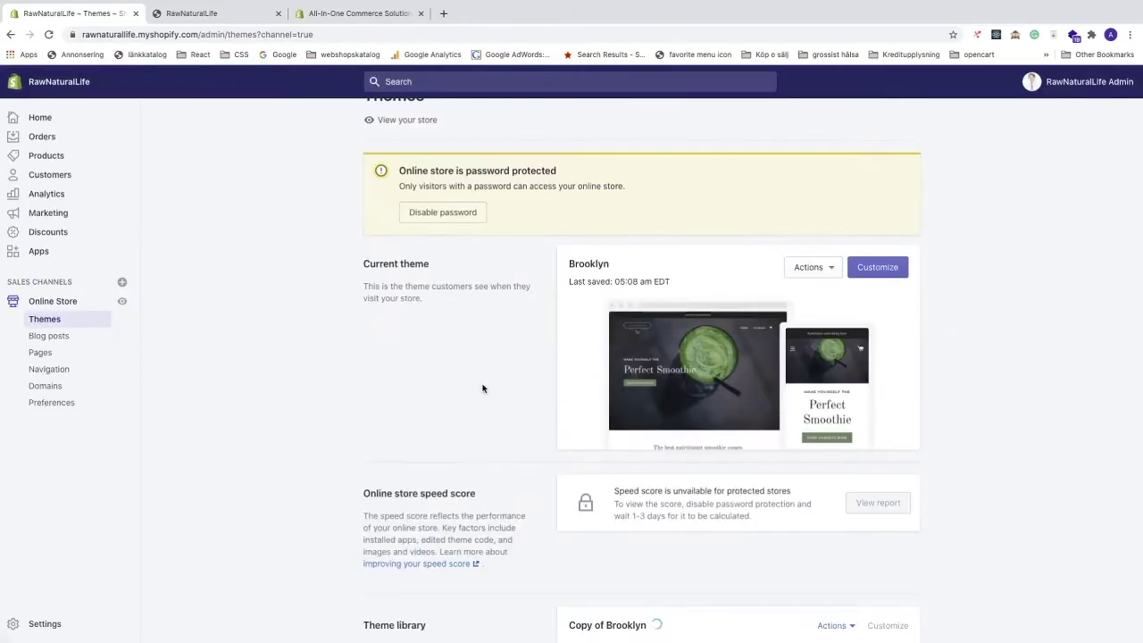
scroll(501, 390, down, 3)
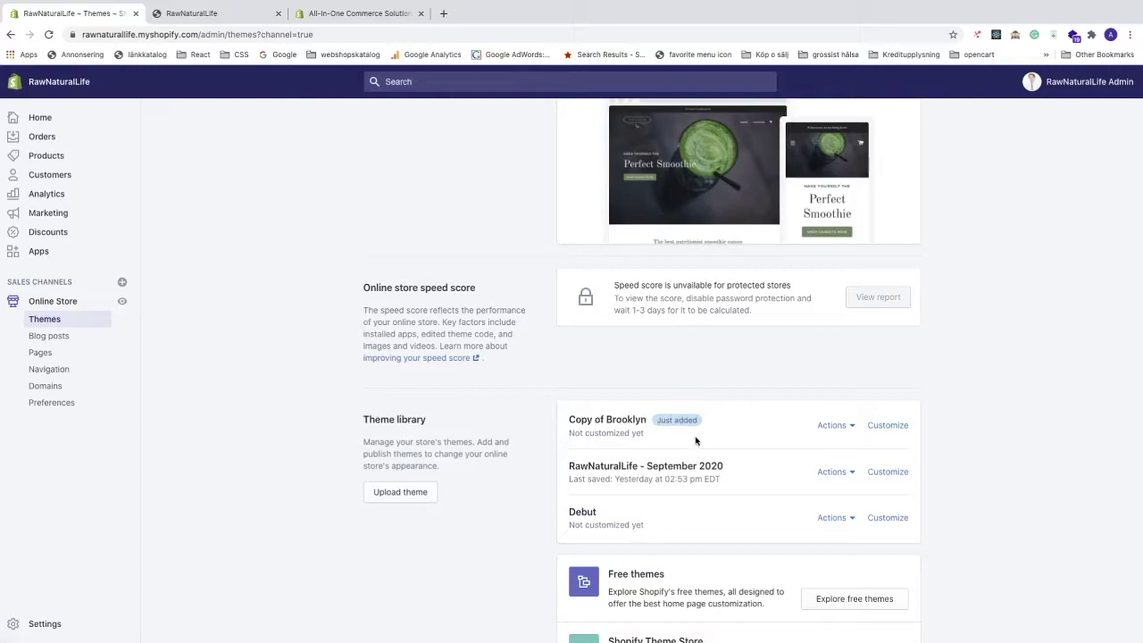
scroll(695, 440, up, 3)
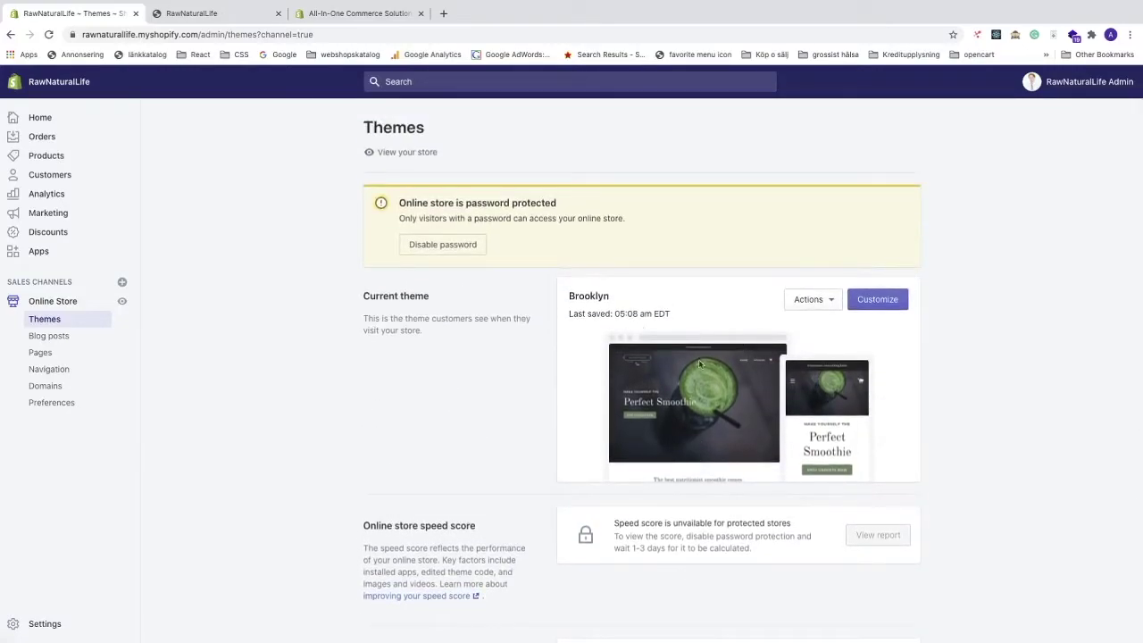
scroll(658, 384, down, 3)
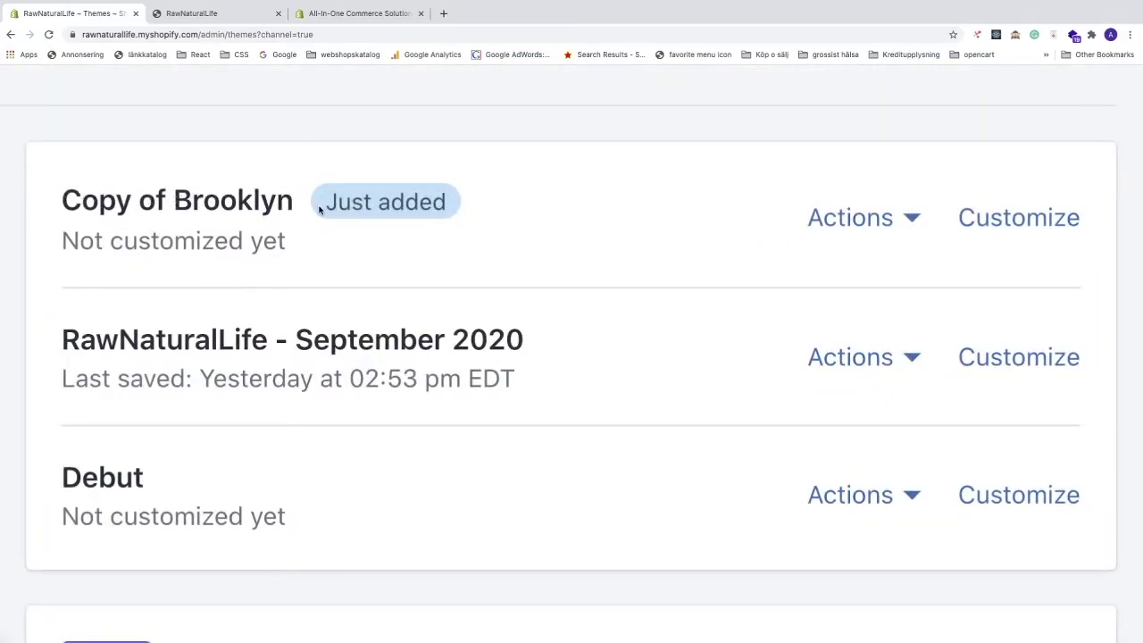
Append ' - Remove powered by shopify' to the 'Copy of Brooklyn' theme name and save it
click(911, 223)
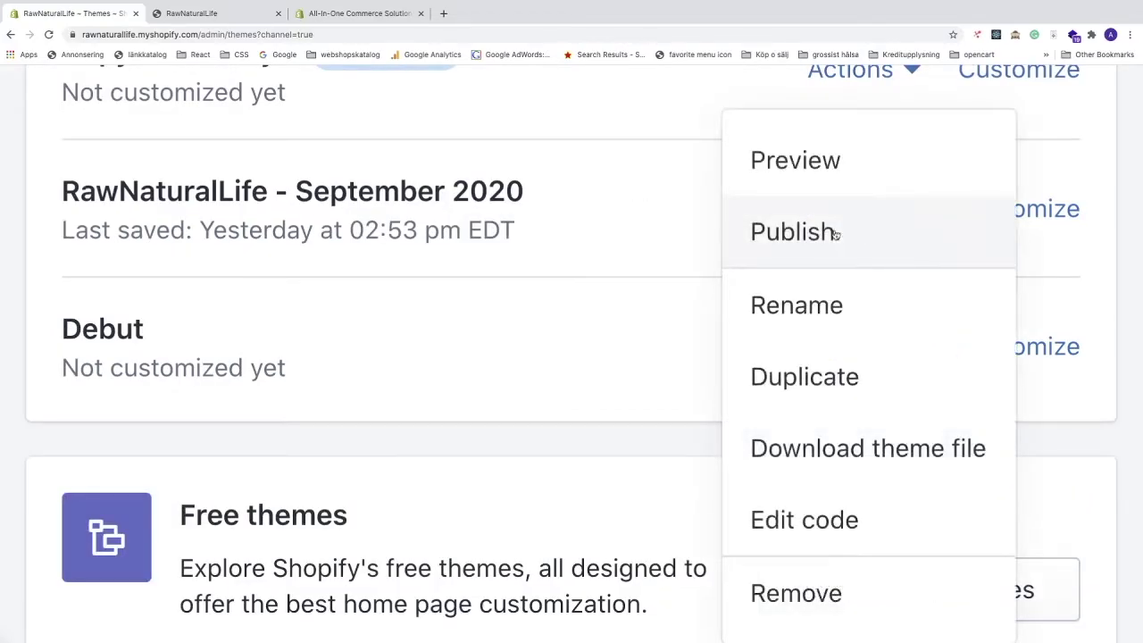
click(797, 304)
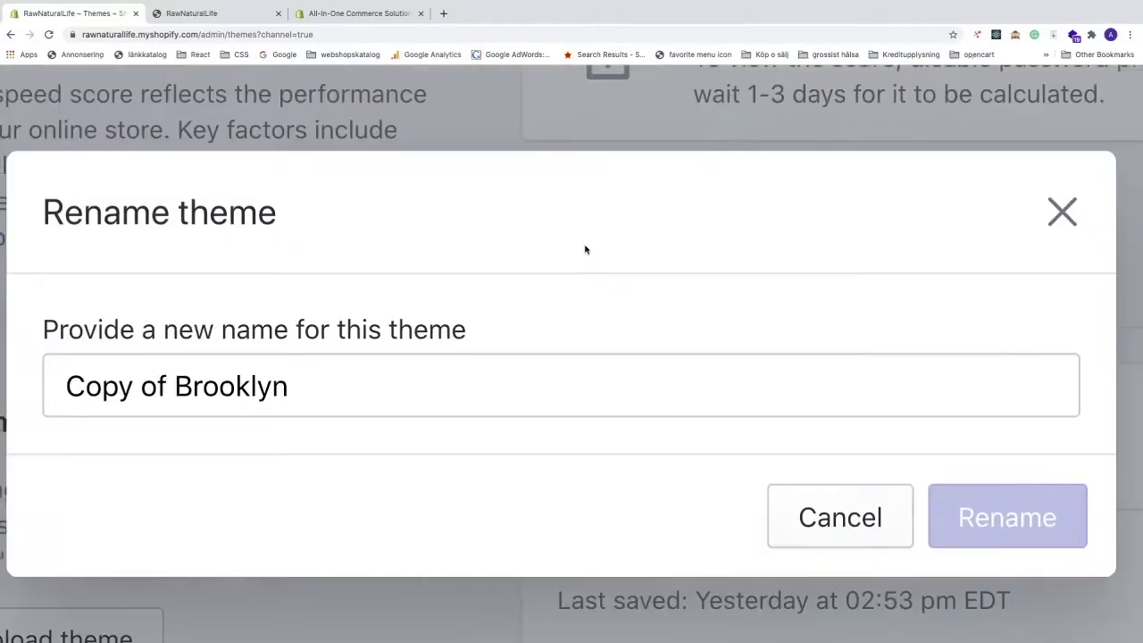
click(300, 395)
text(- )
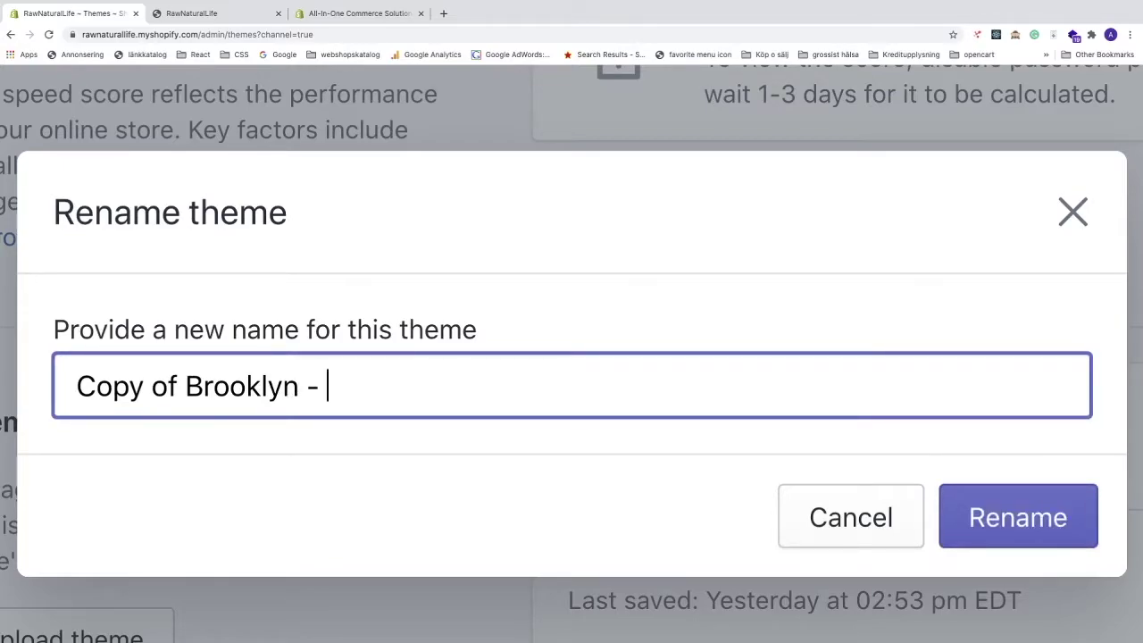
text(Remo)
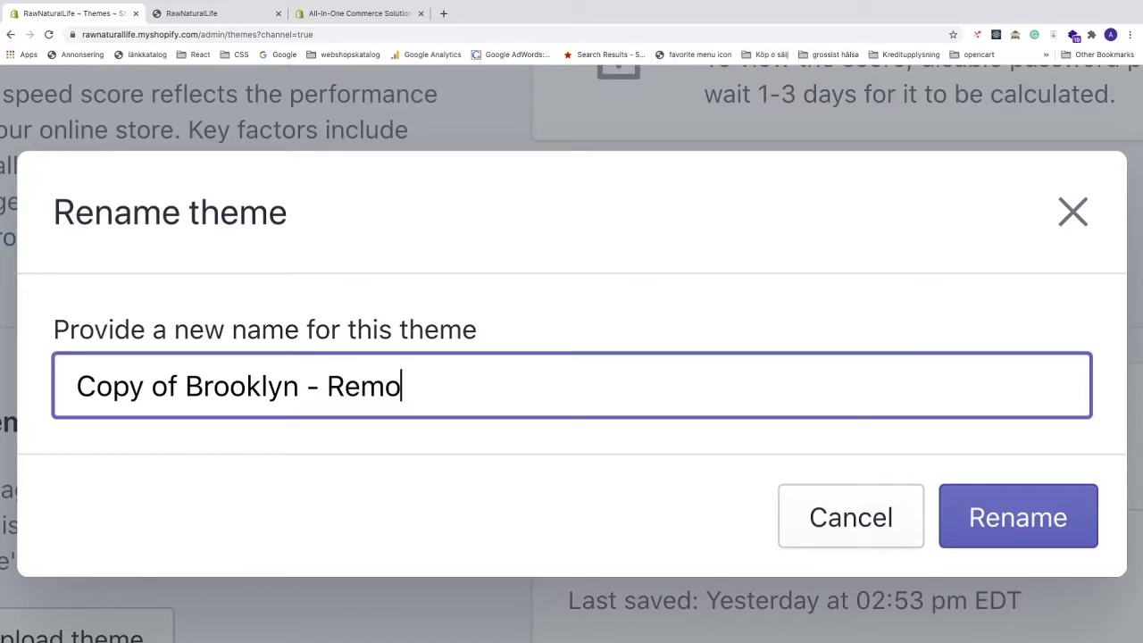
text(ve p)
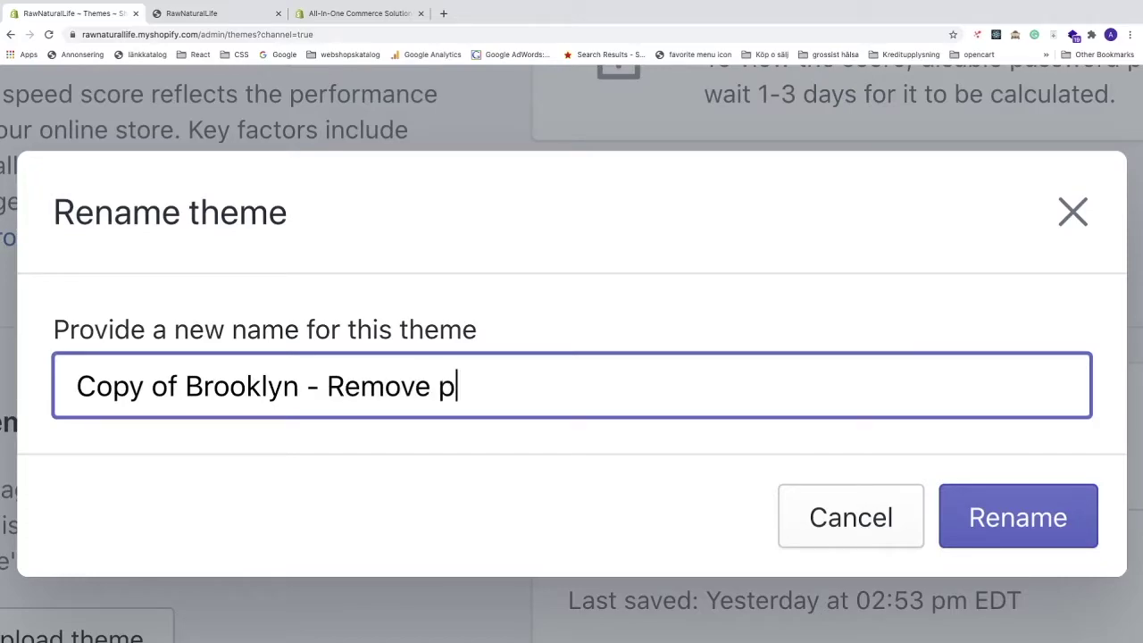
text(owered by )
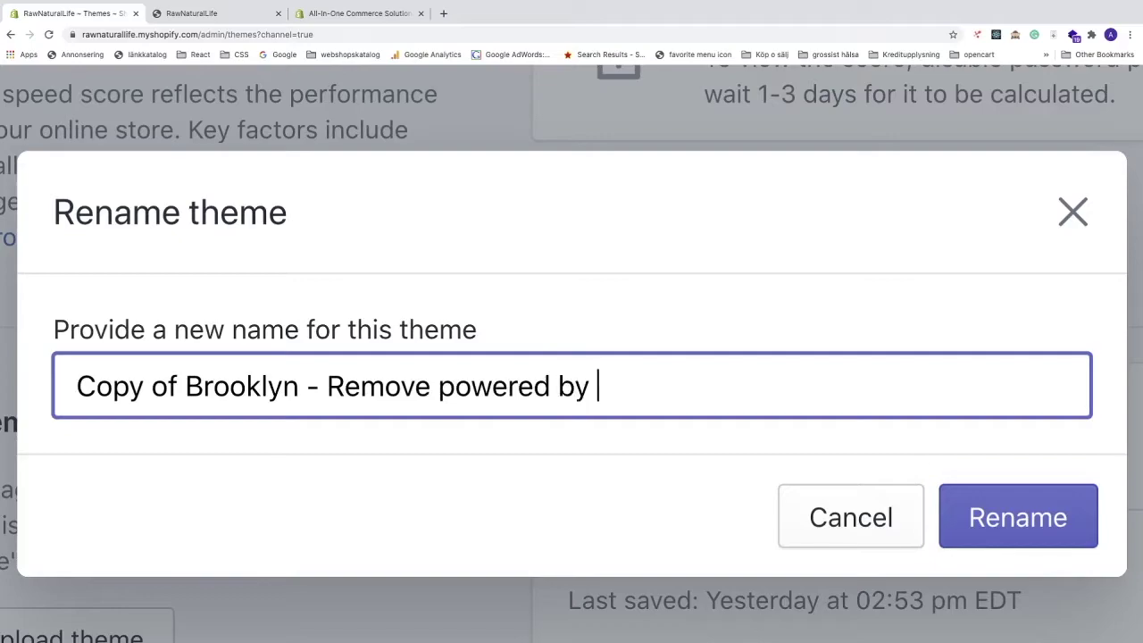
text(shopif)
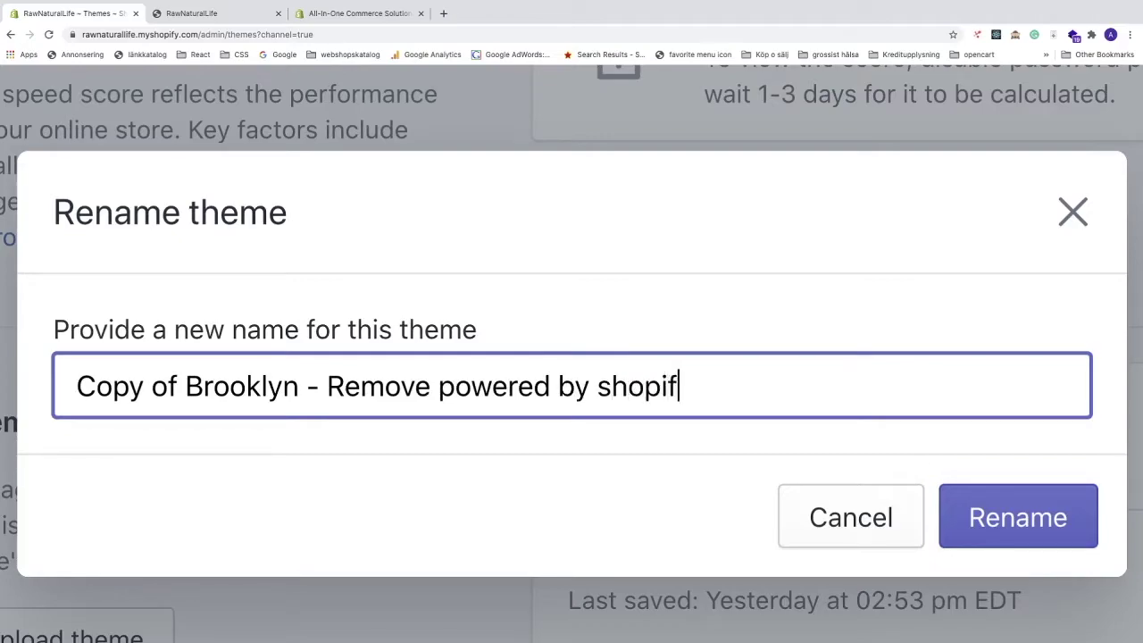
text(y)
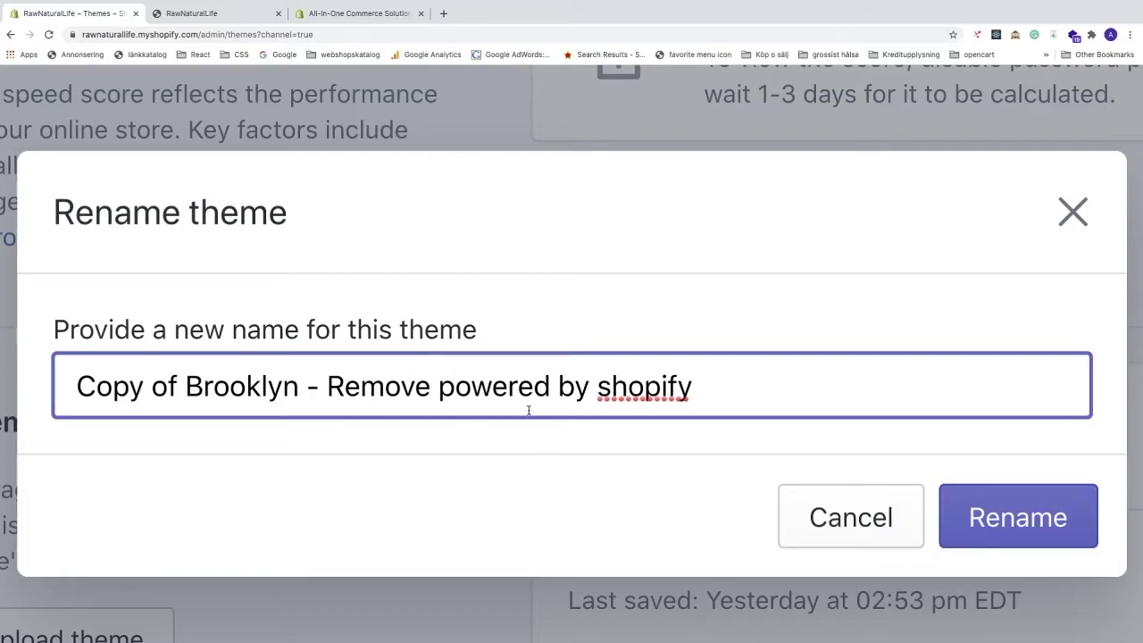
click(1016, 522)
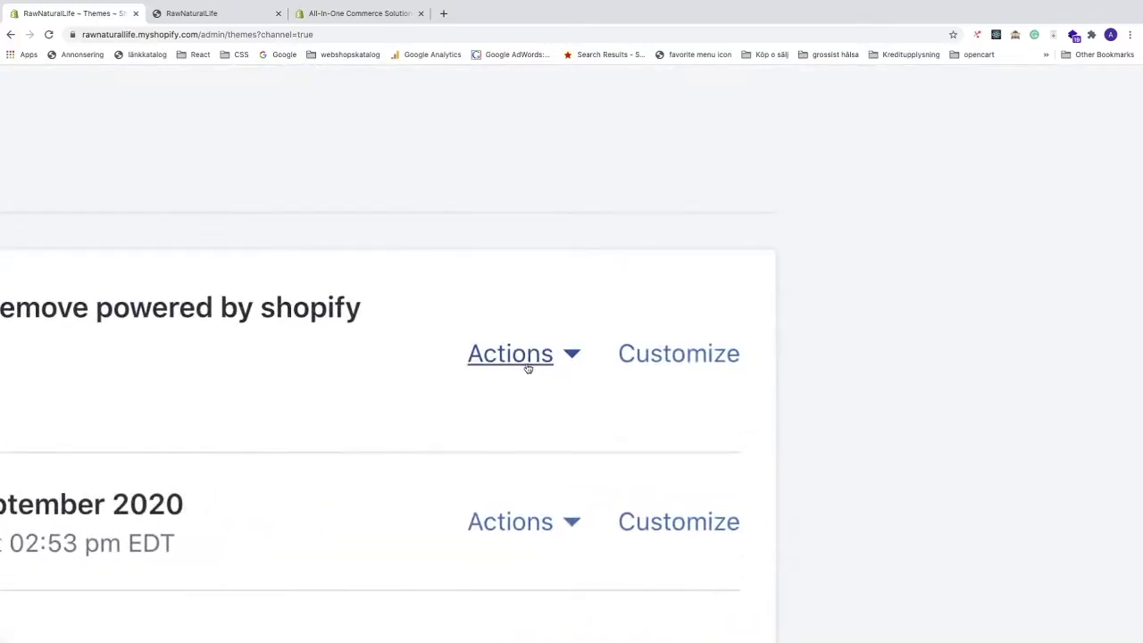
Open the code editor for the 'Copy of Brooklyn - Remove powered by shopify' theme
click(528, 361)
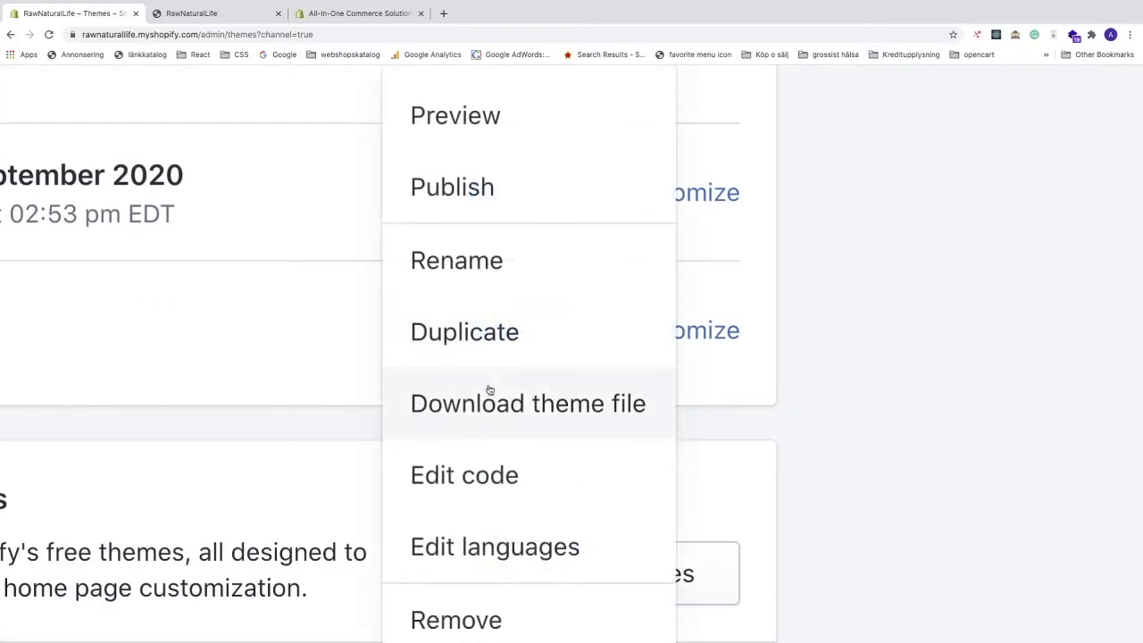
click(453, 475)
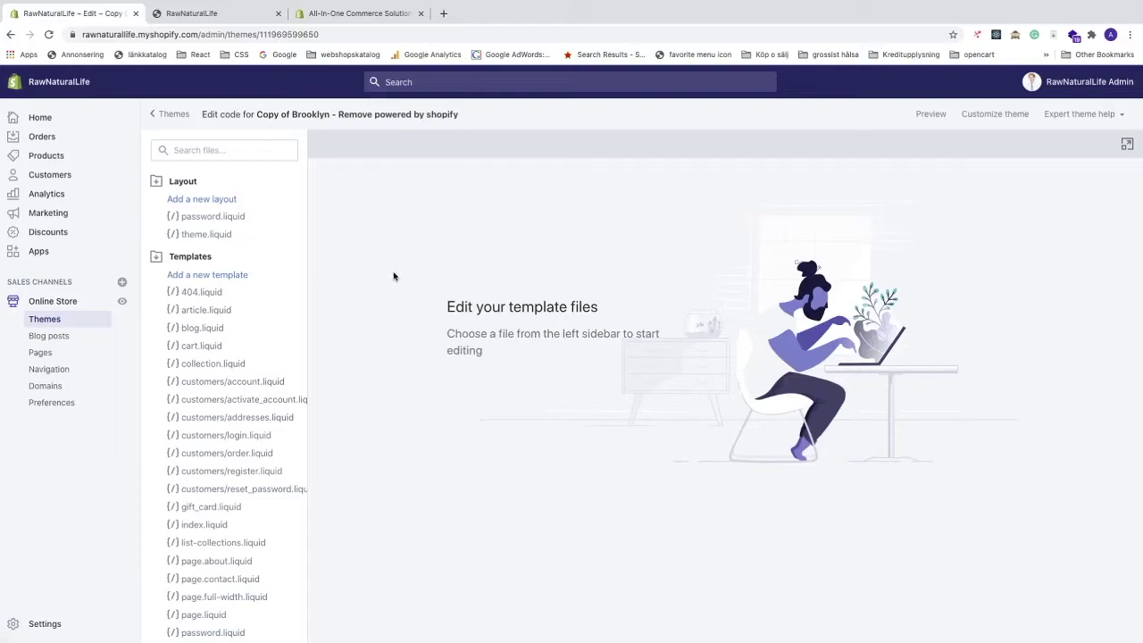
scroll(224, 539, down, 3)
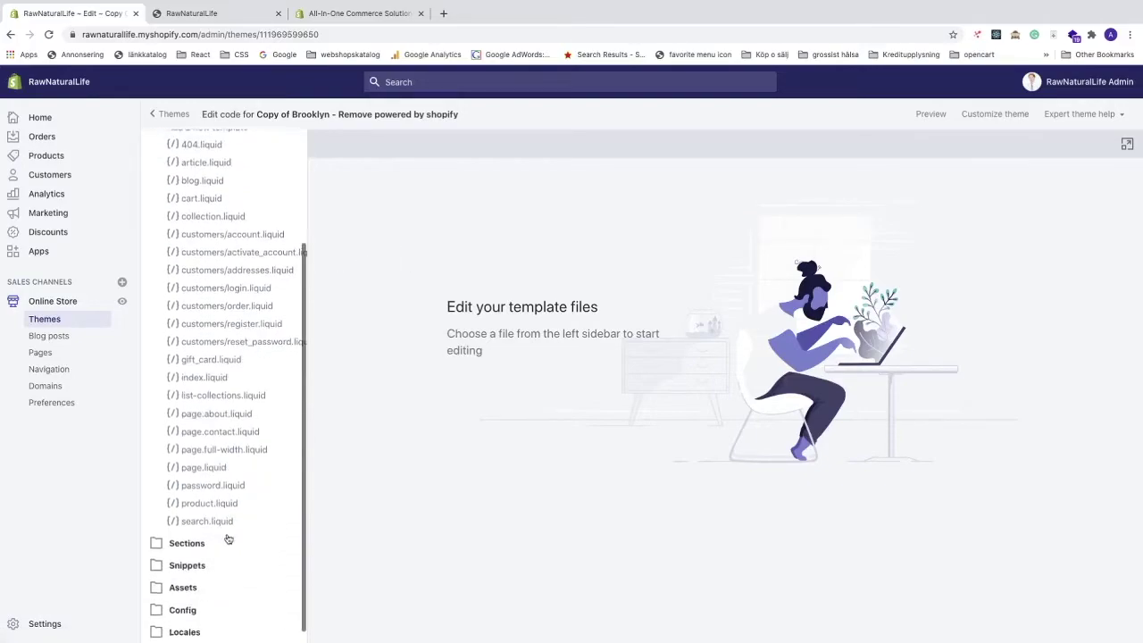
scroll(226, 537, up, 3)
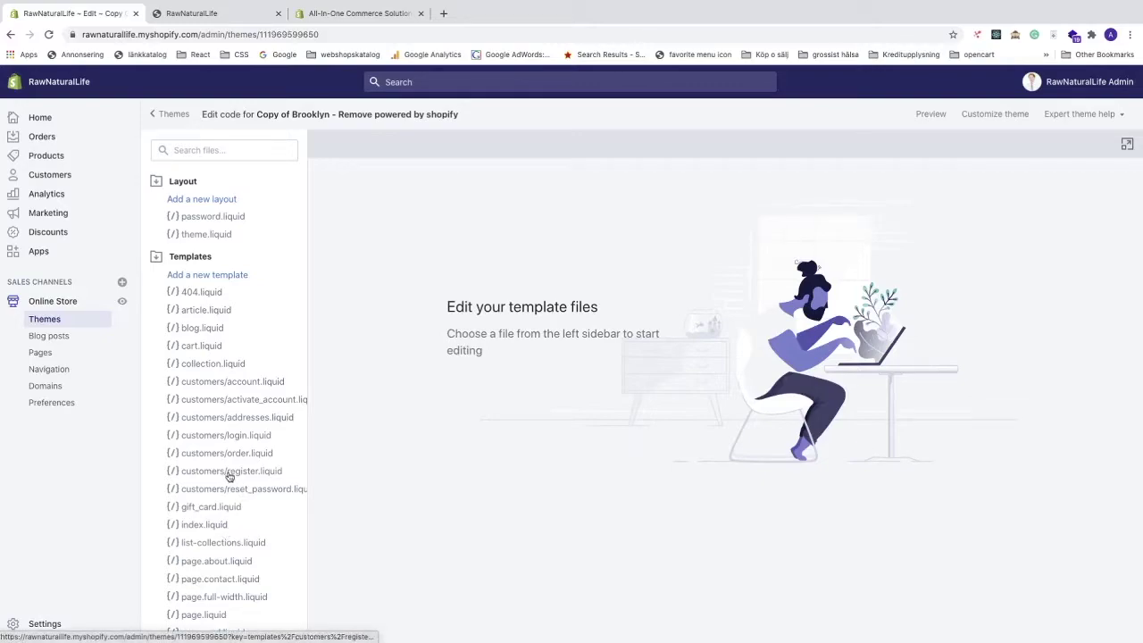
scroll(230, 477, down, 3)
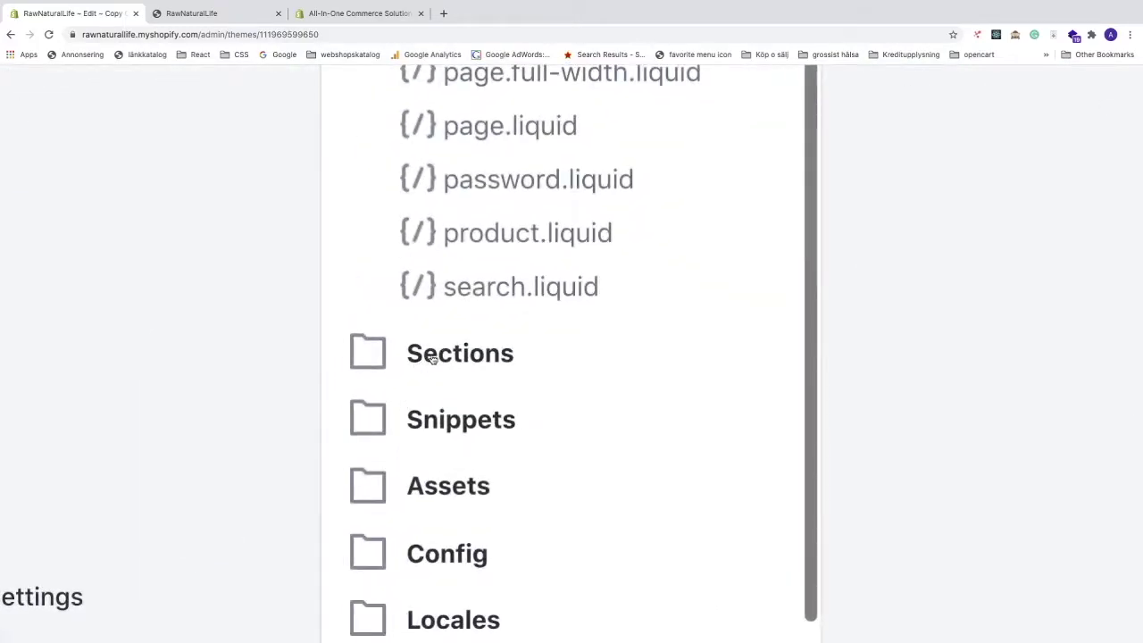
Expand the Sections folder in the file sidebar to reveal footer.liquid
click(432, 355)
scroll(453, 378, down, 3)
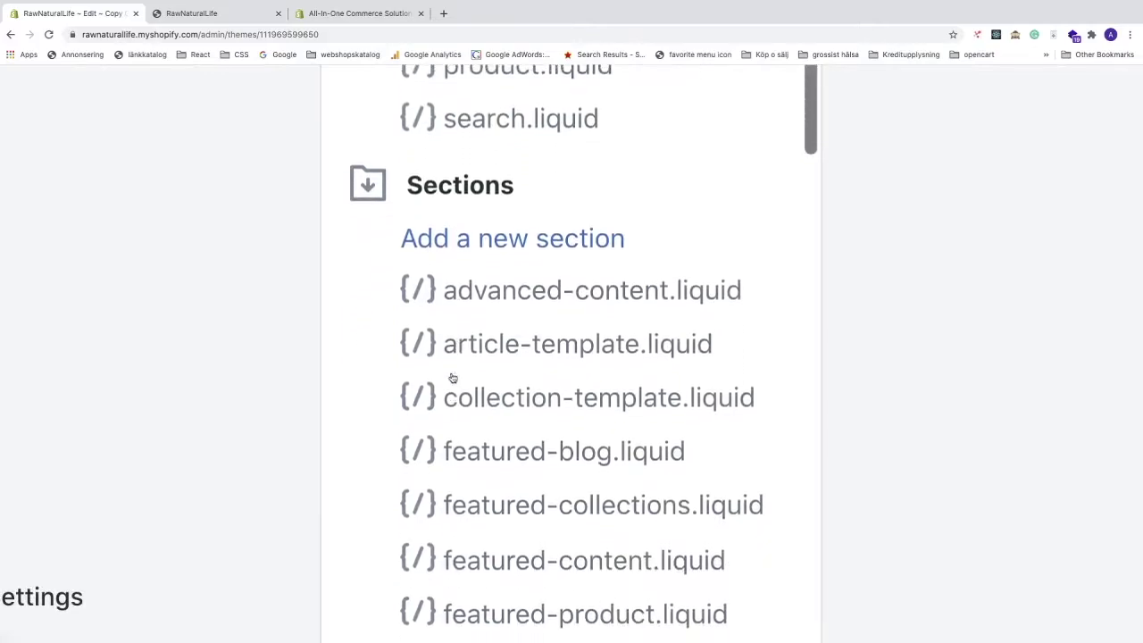
scroll(468, 382, down, 1)
scroll(468, 382, down, 1)
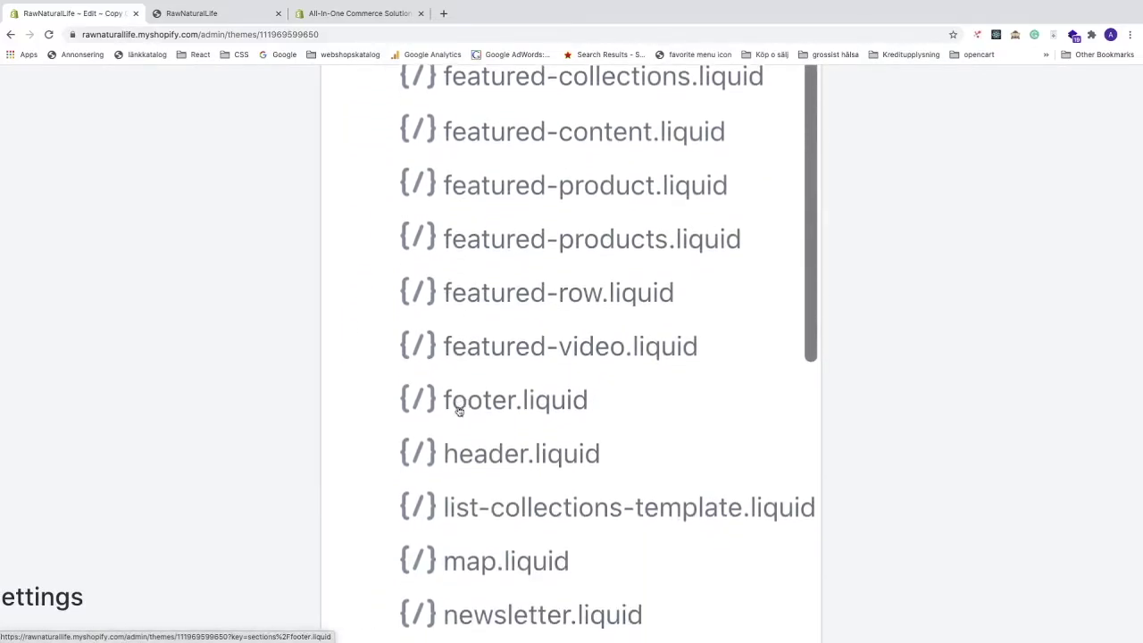
Open footer.liquid and select line 258, the copyright paragraph outputting powered_by_link
click(514, 403)
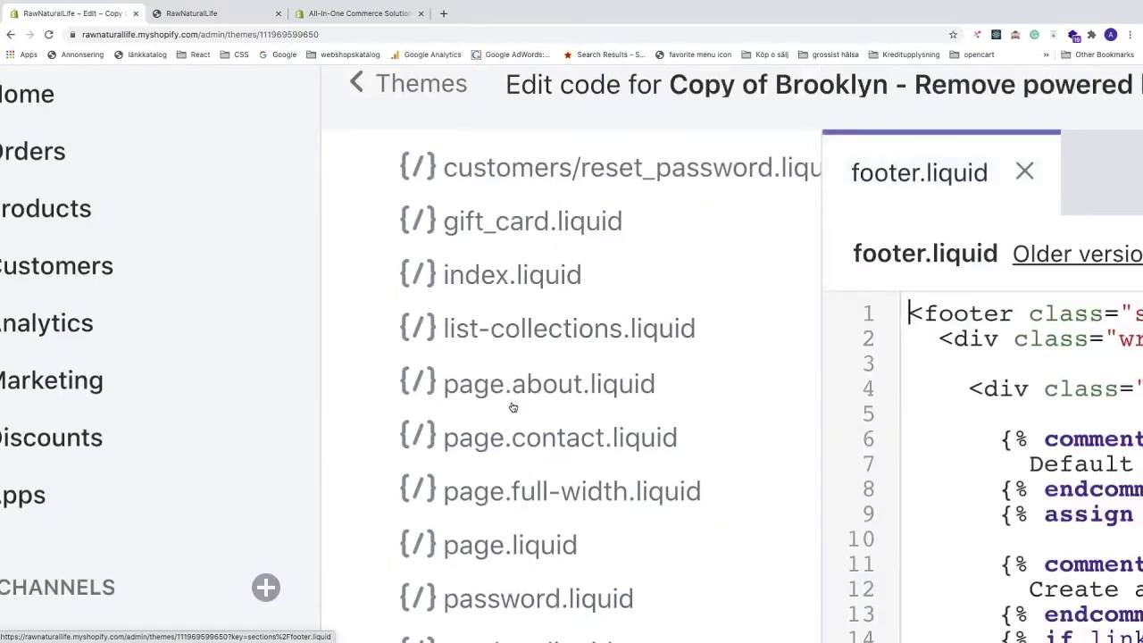
scroll(513, 406, down, 5)
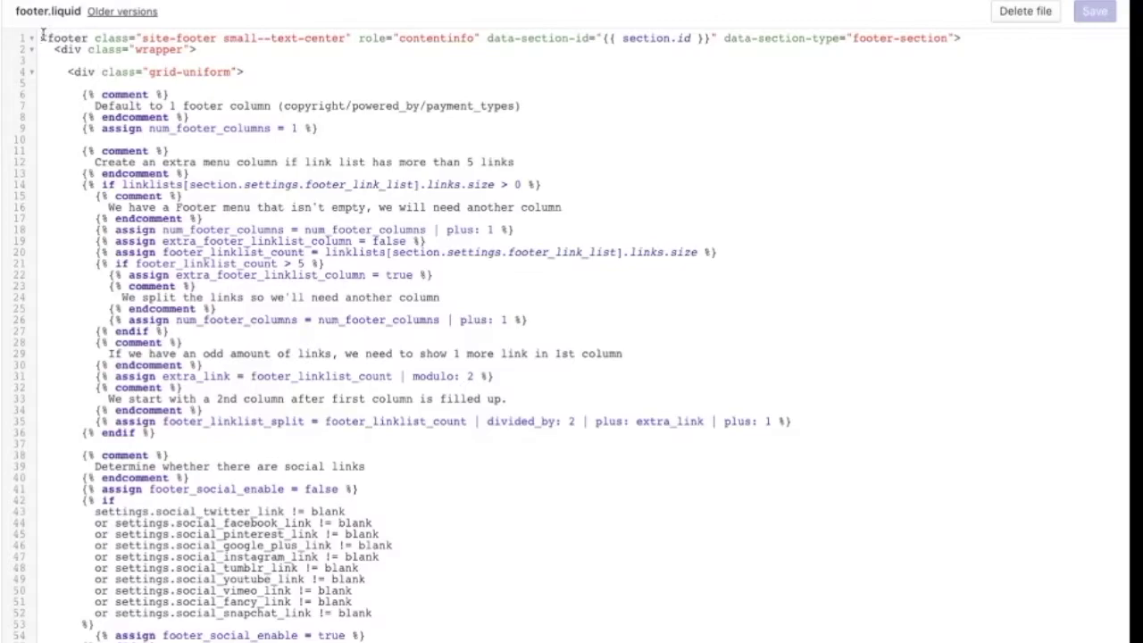
scroll(71, 138, down, 5)
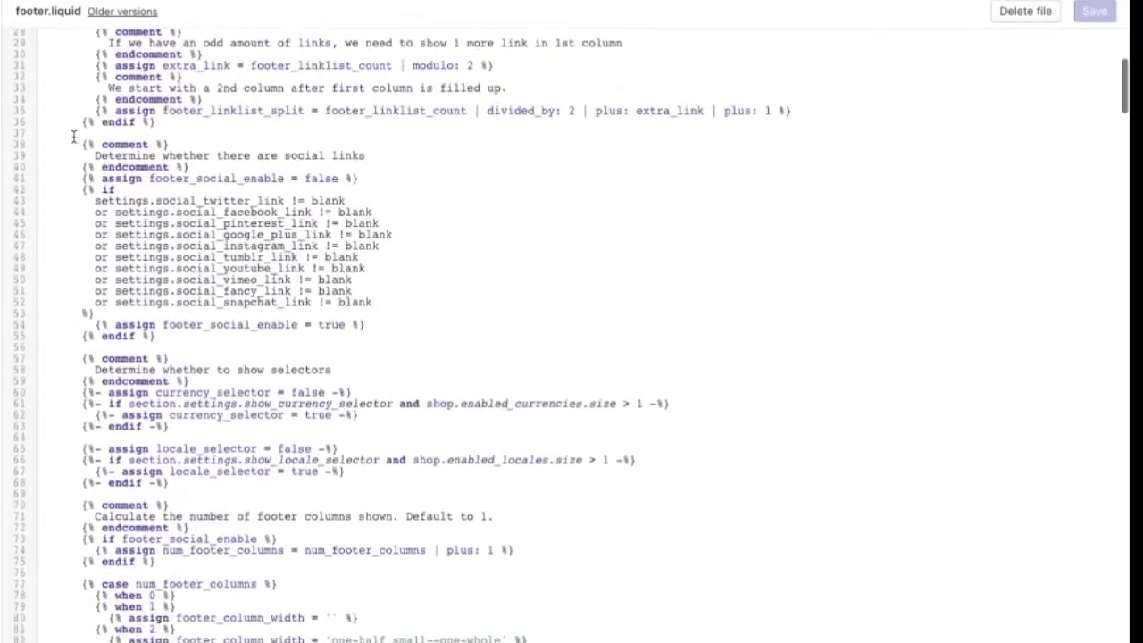
scroll(73, 137, down, 15)
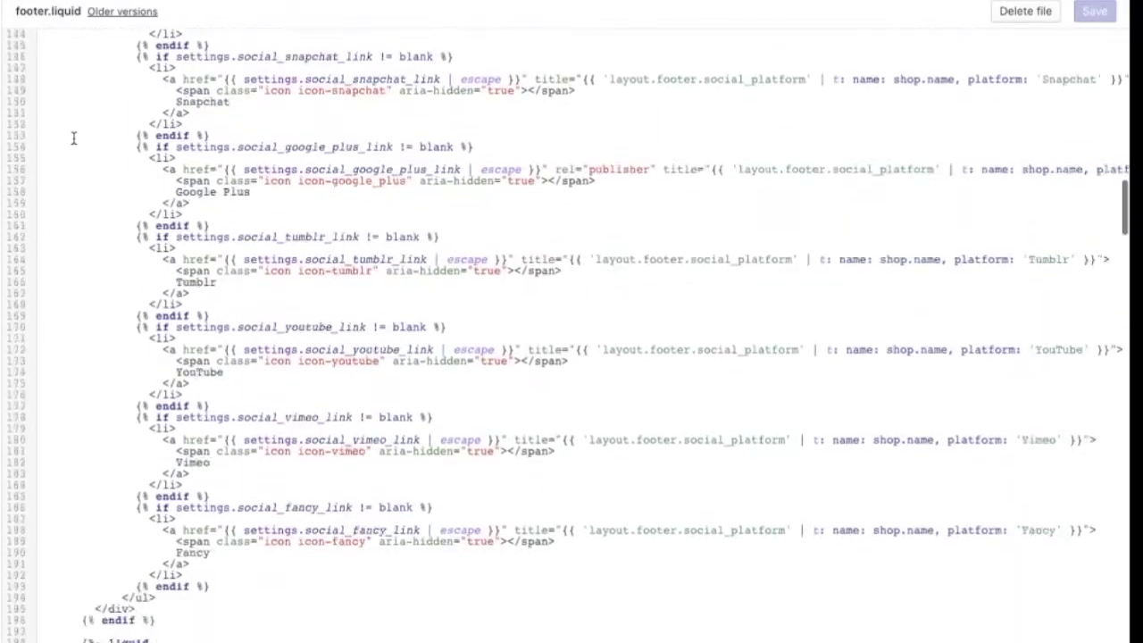
scroll(74, 139, down, 15)
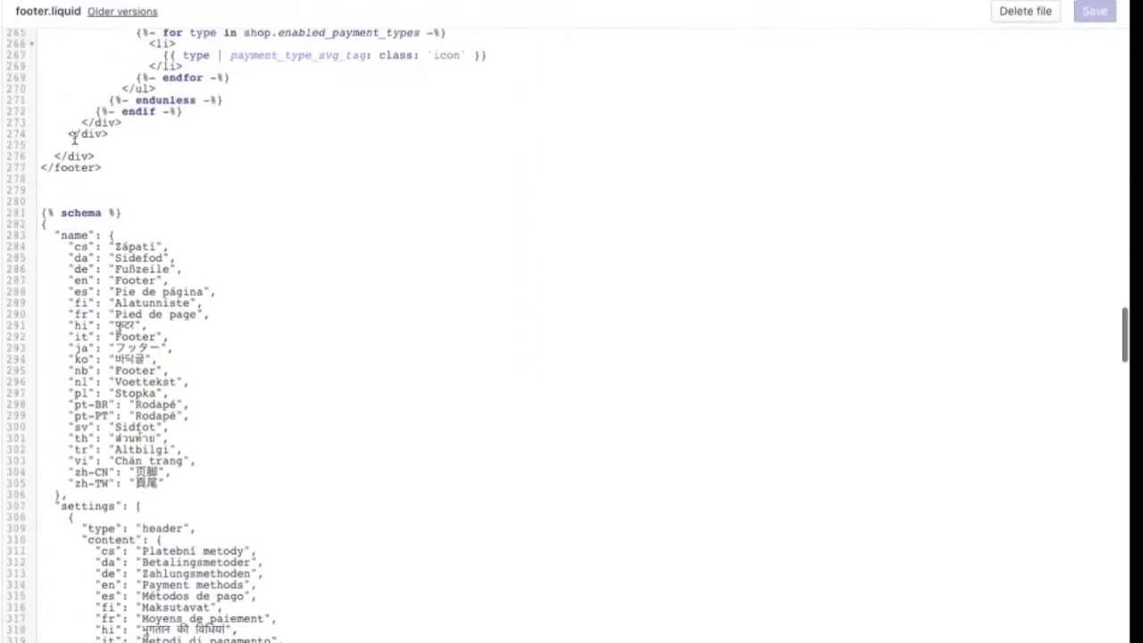
scroll(74, 138, up, 3)
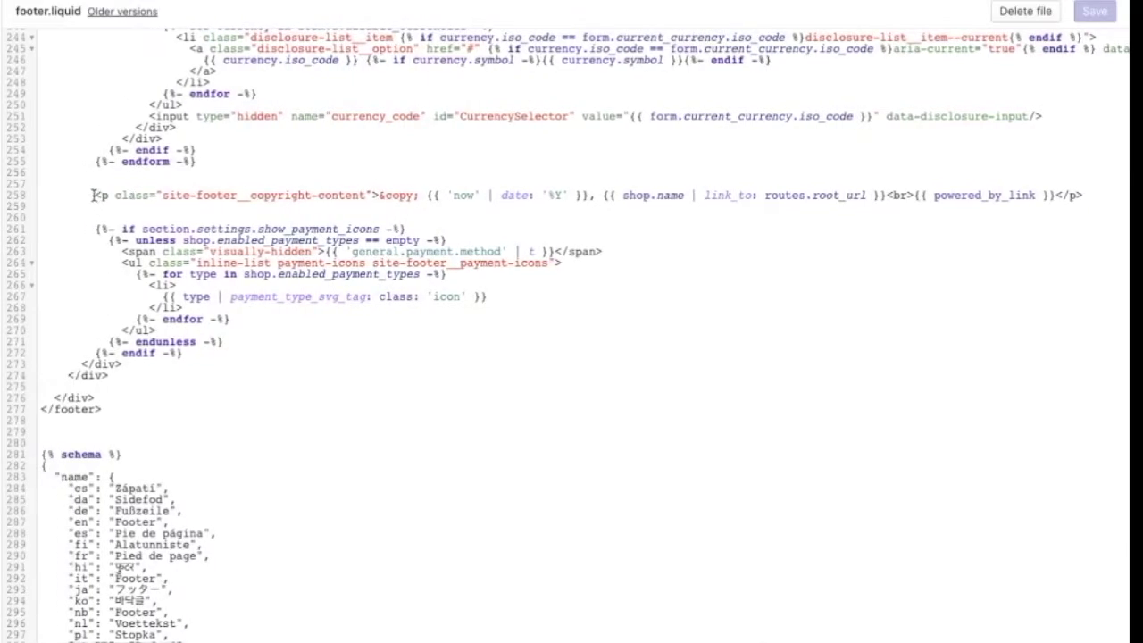
drag(93, 194, 1083, 195)
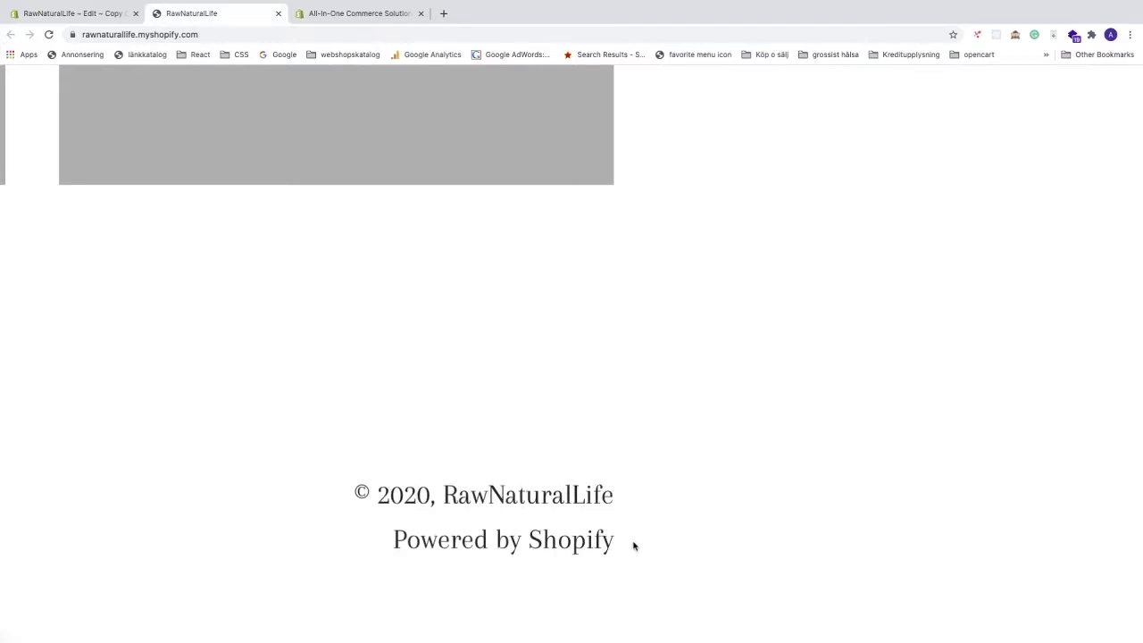
Back in the footer.liquid editor, start an empty '{}' tag on blank line 257
click(102, 13)
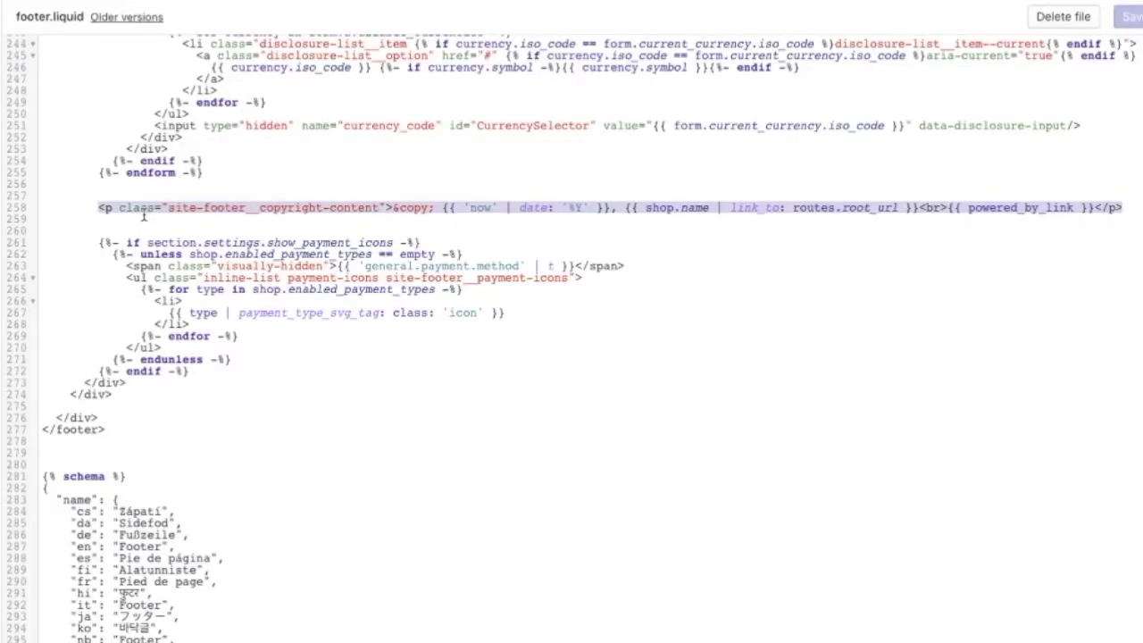
click(1134, 206)
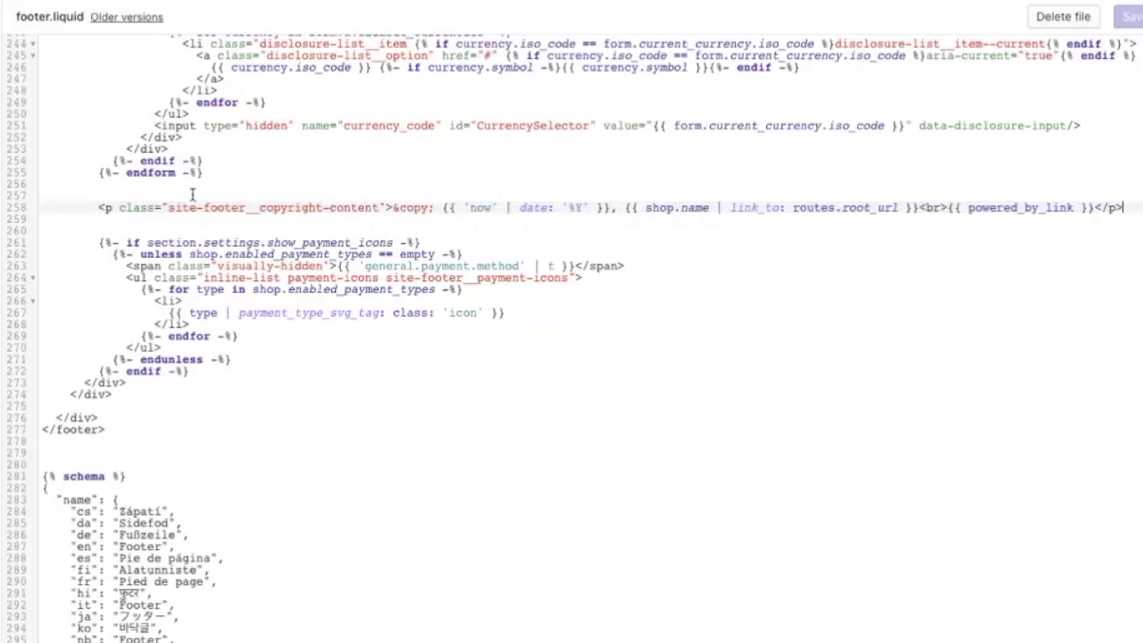
click(113, 194)
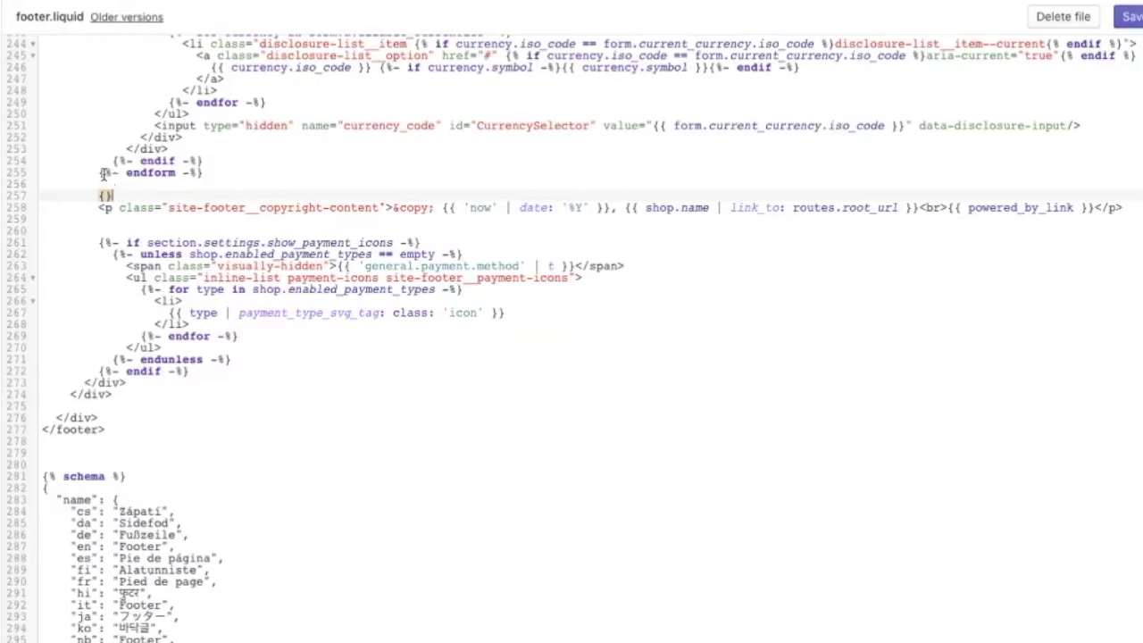
Turn line 257 into a {% comment %} tag above the copyright line
drag(99, 174, 111, 175)
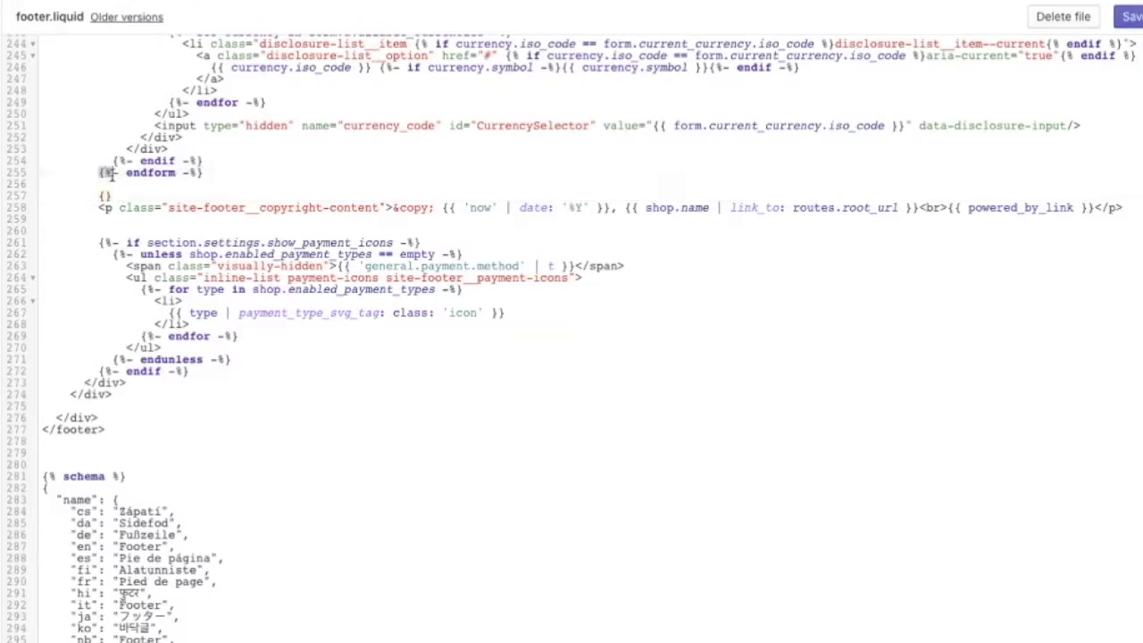
click(103, 196)
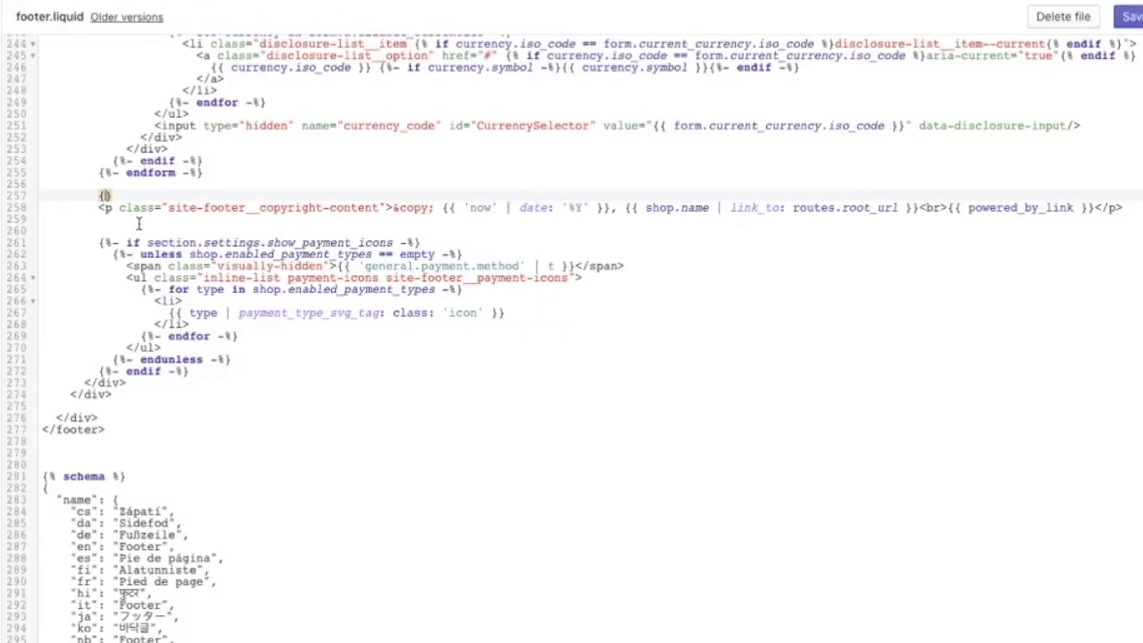
text({%%)
click(112, 196)
text(comment %)
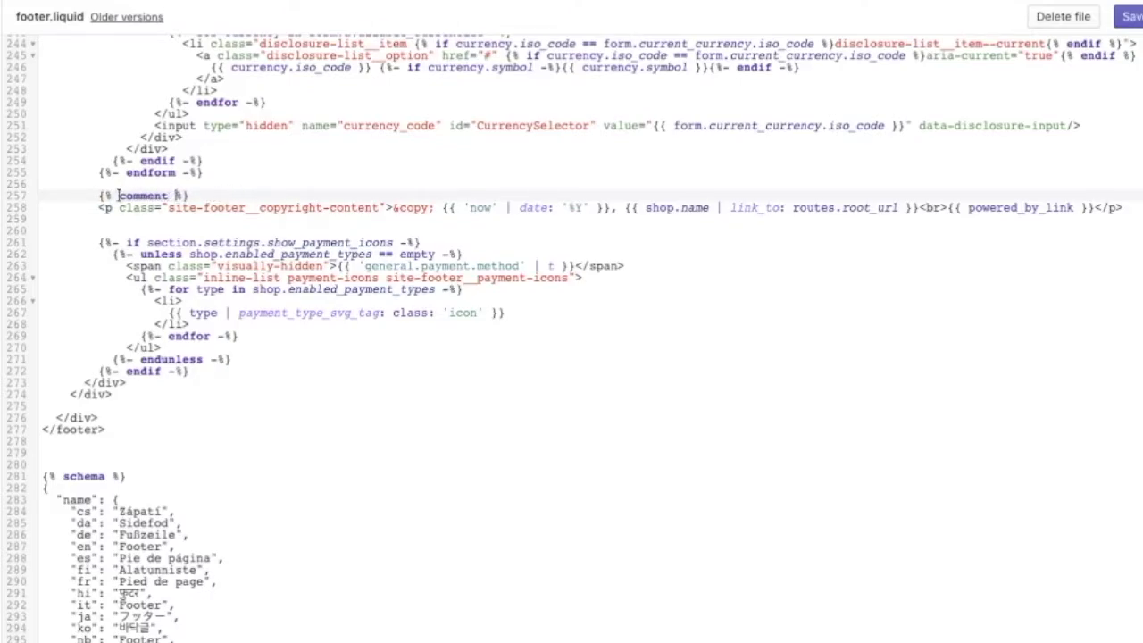
drag(98, 196, 191, 193)
key(ctrl+c)
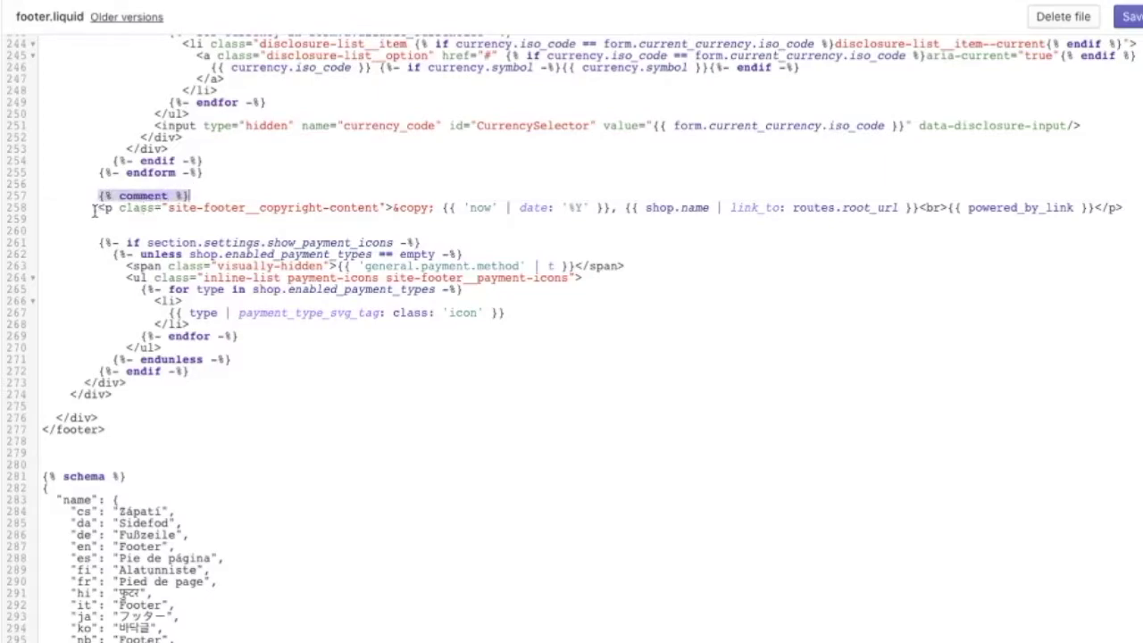
Add {% endcomment %} on new line 259 below the copyright line and save footer.liquid
click(1129, 207)
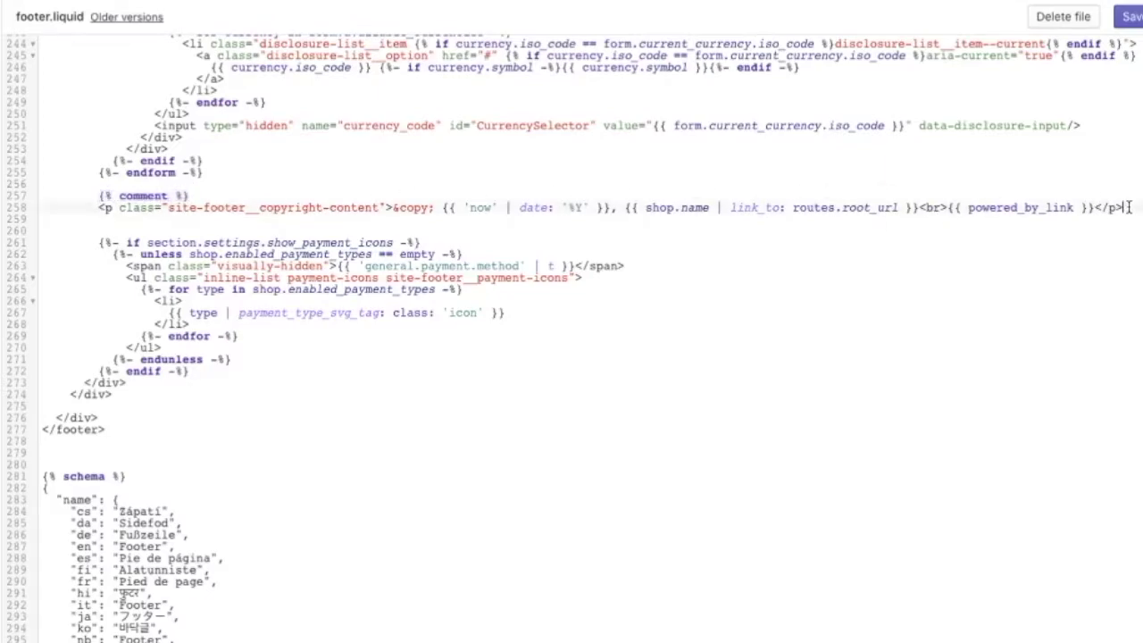
key(Return)
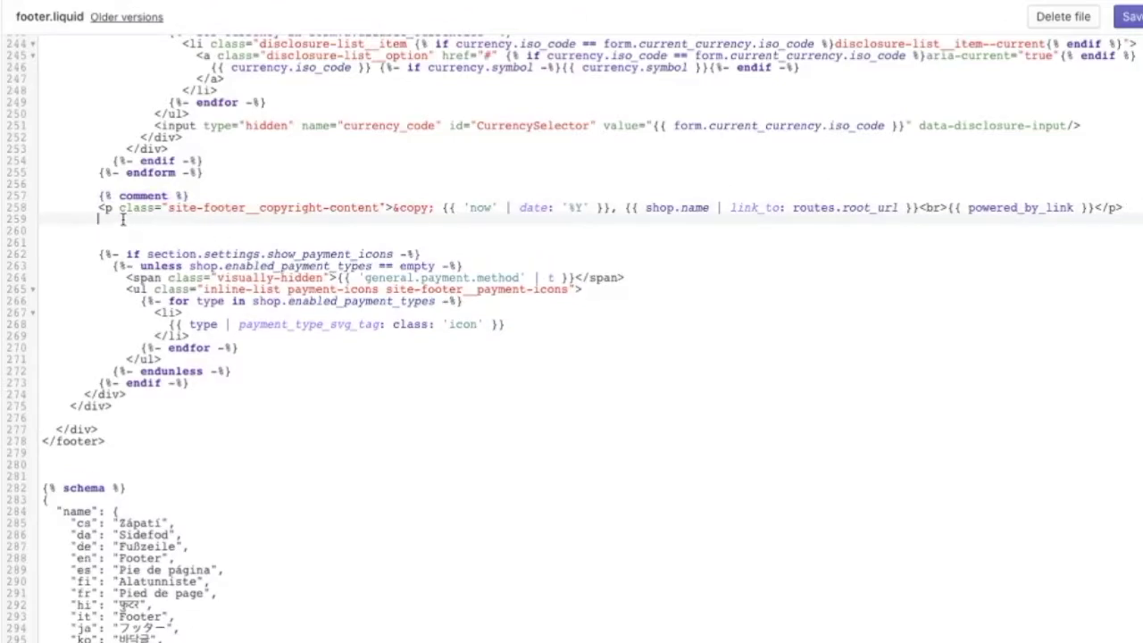
key(ctrl+v)
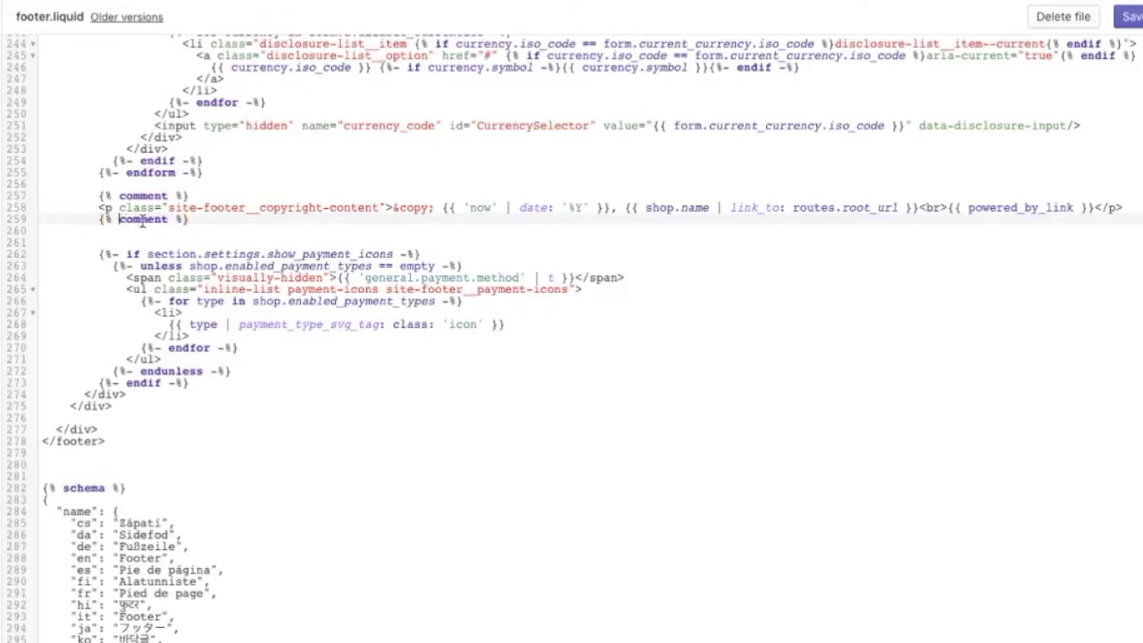
text(end)
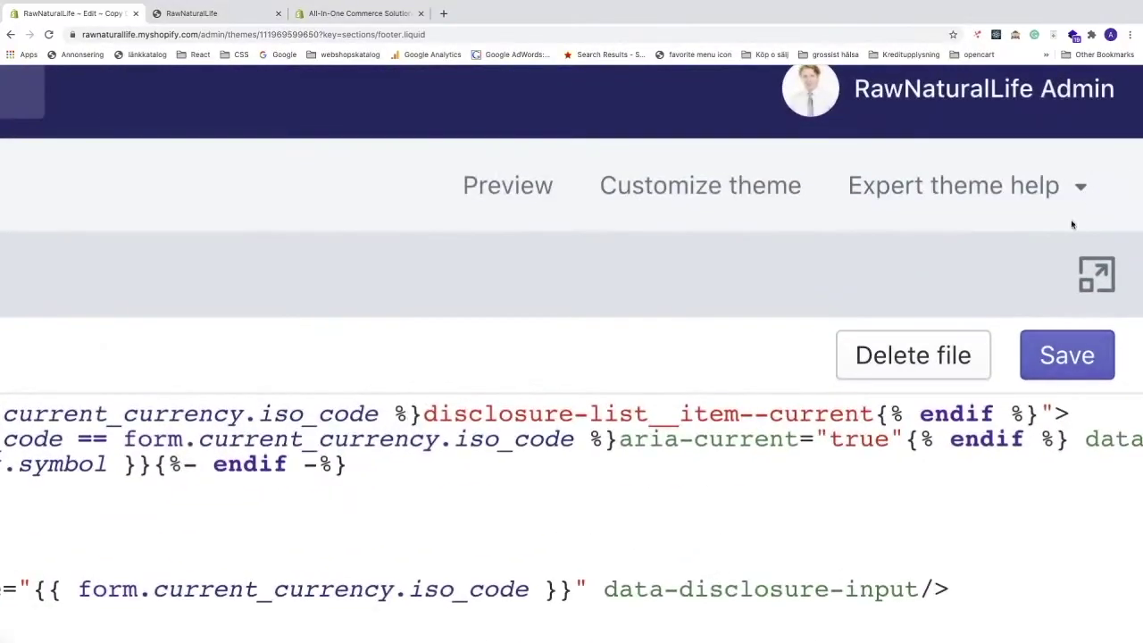
click(1076, 359)
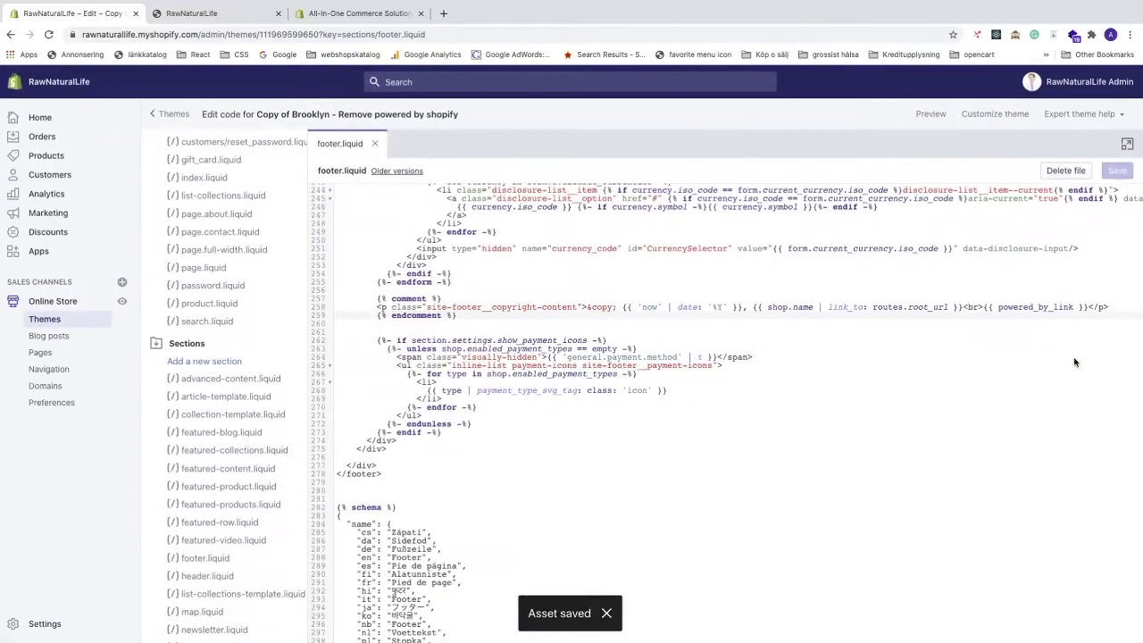
scroll(709, 283, up, 2)
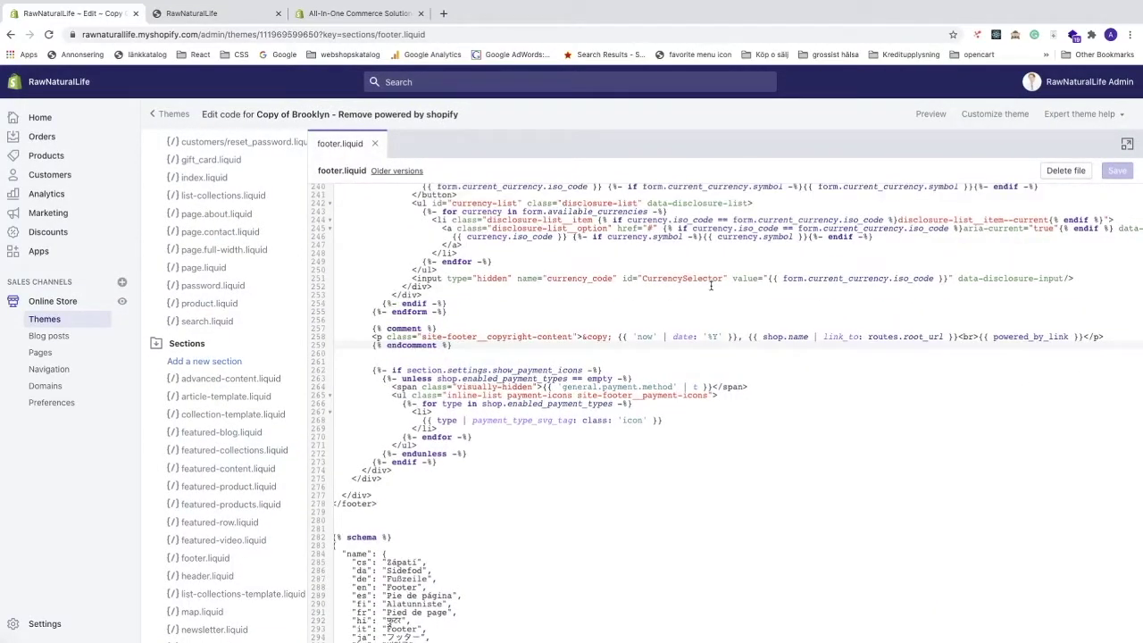
Return to the Themes list in the Shopify admin
click(46, 323)
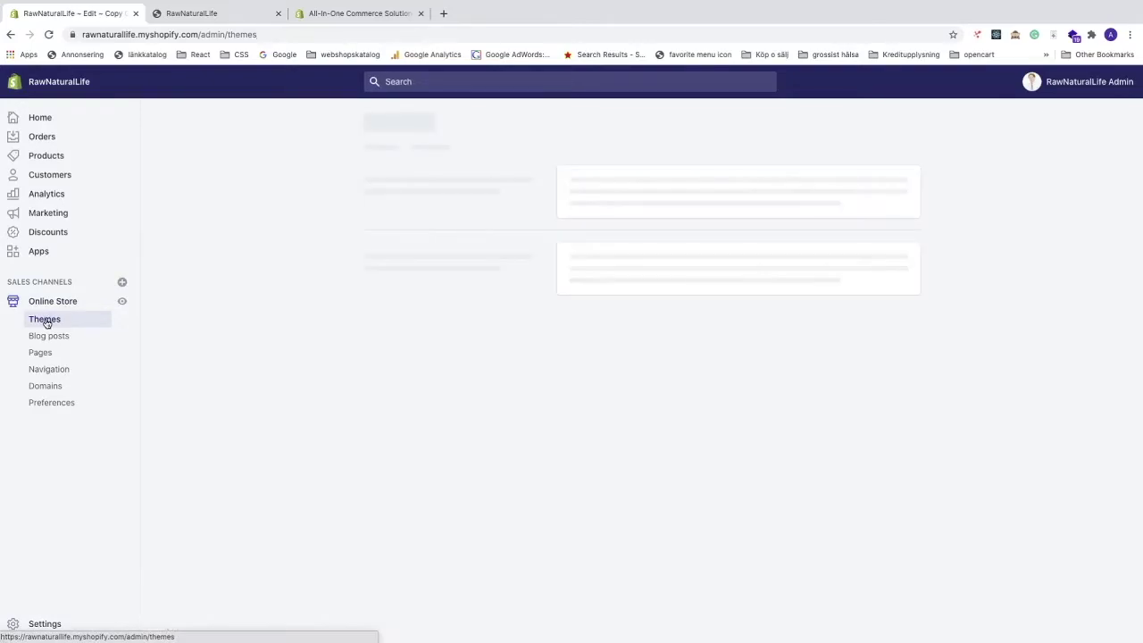
scroll(522, 318, down, 5)
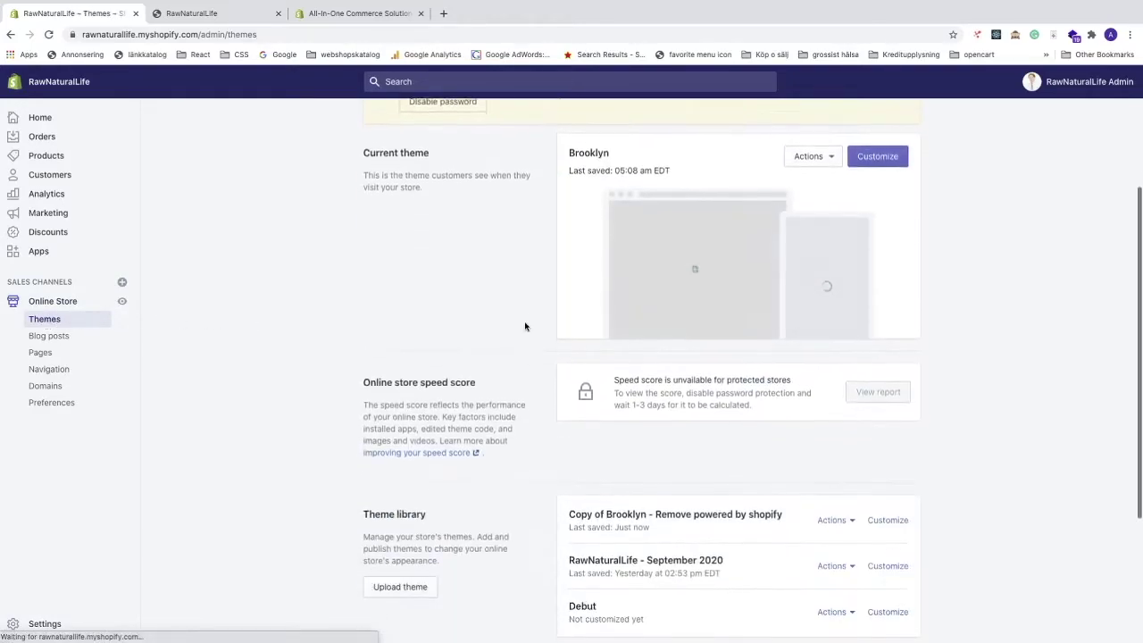
scroll(522, 339, down, 1)
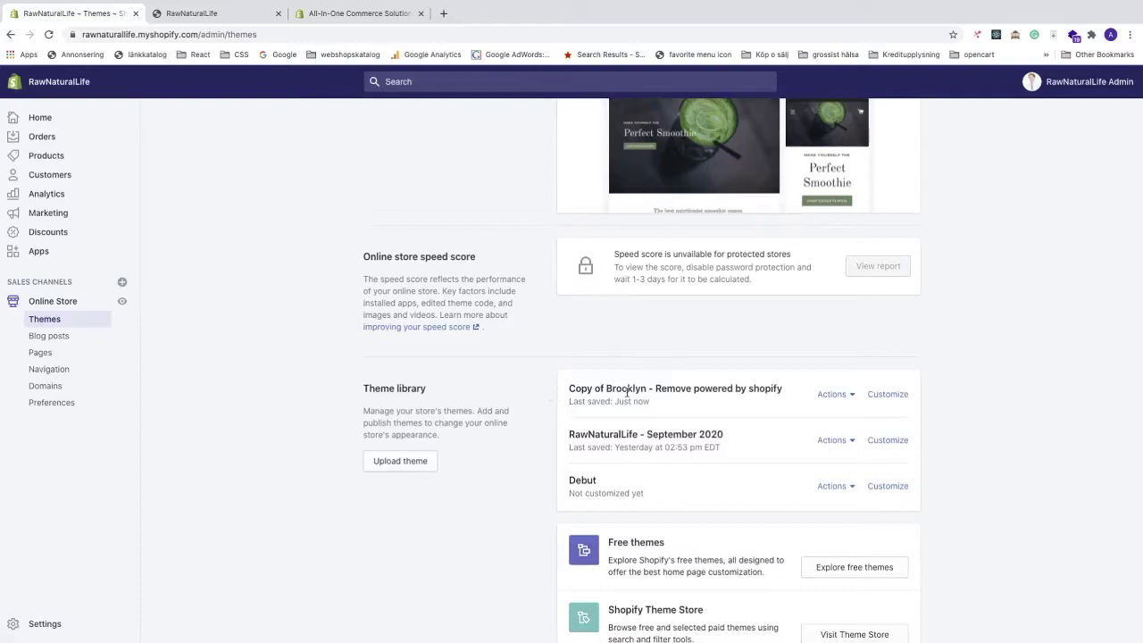
Preview the 'Copy of Brooklyn - Remove powered by shopify' theme in a new tab, then return to admin
click(854, 399)
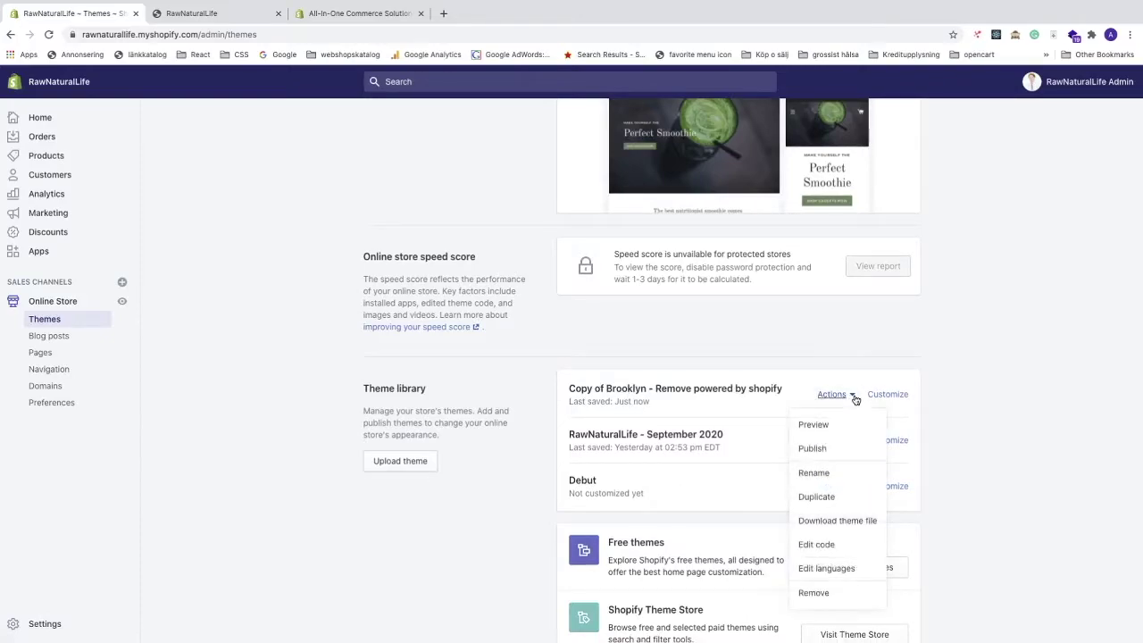
click(813, 425)
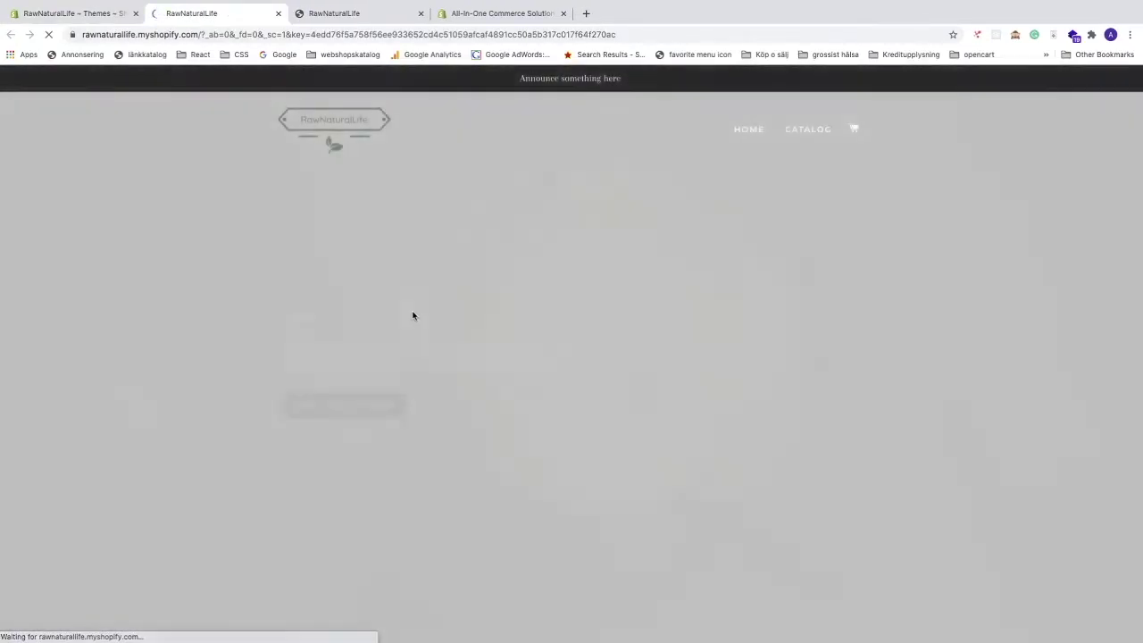
scroll(413, 314, down, 20)
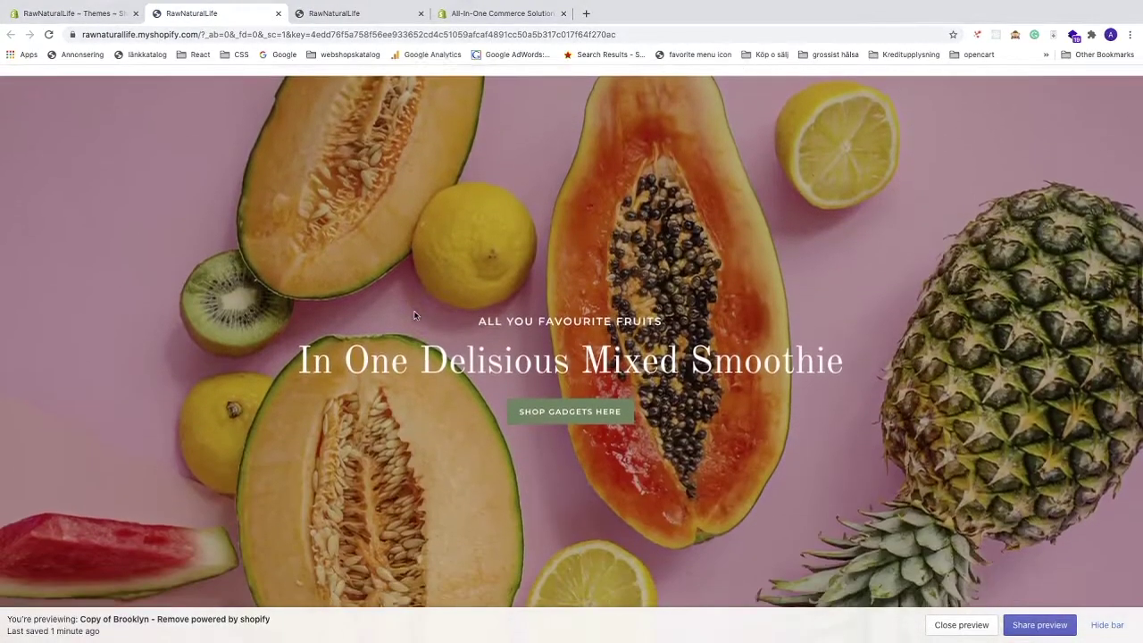
scroll(413, 314, down, 10)
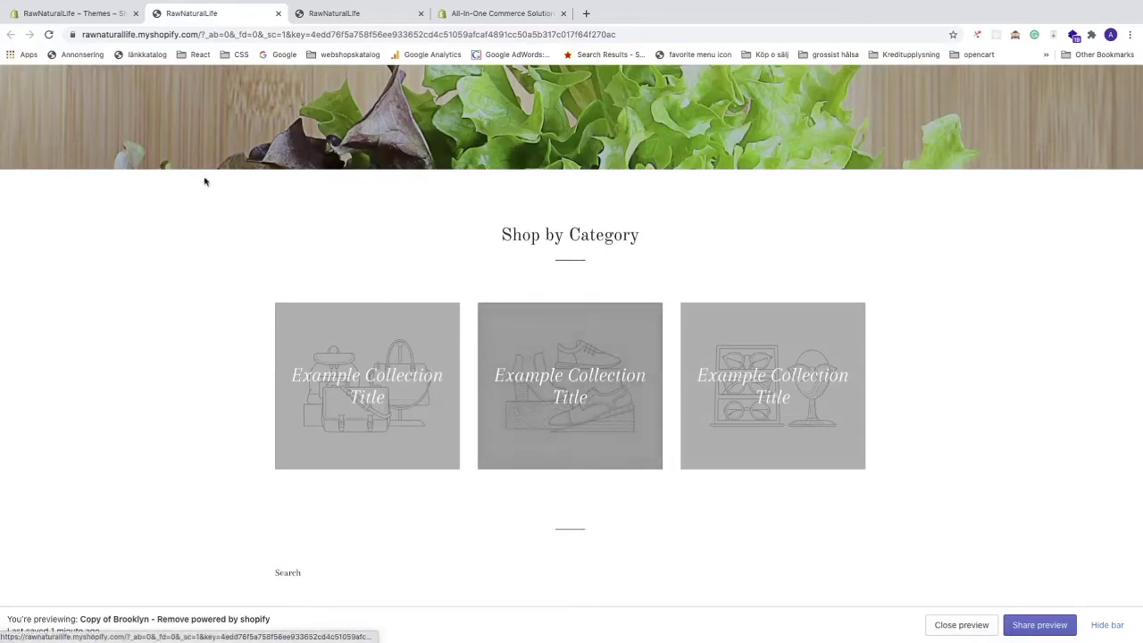
click(81, 15)
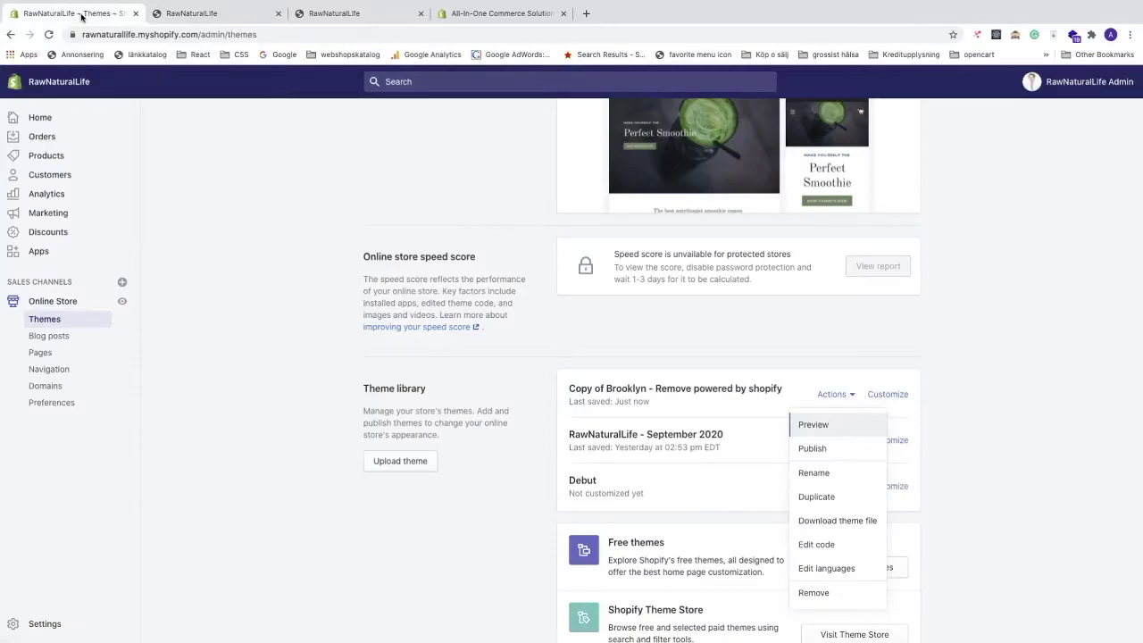
Open the theme copy's footer.liquid section in the code editor at the commented copyright paragraph
click(814, 547)
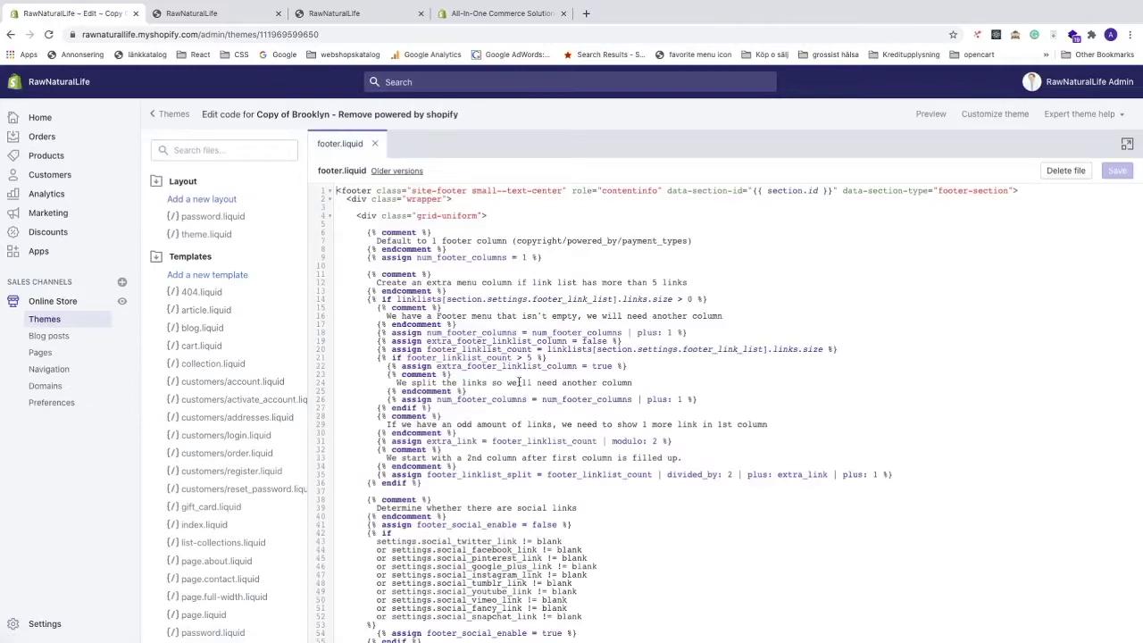
scroll(191, 359, down, 5)
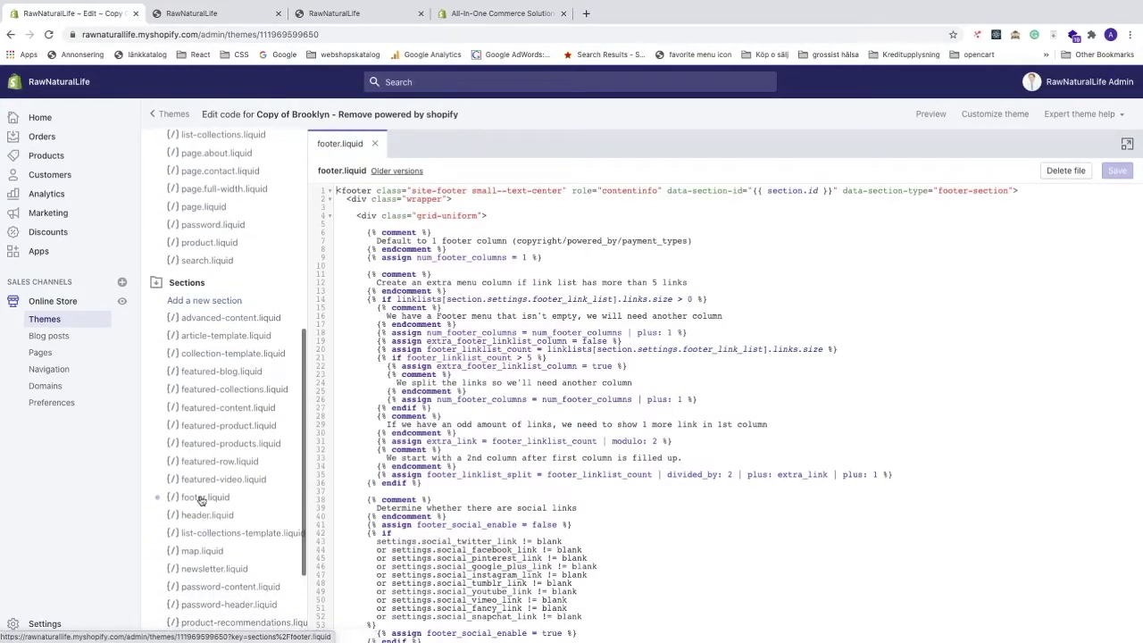
click(208, 500)
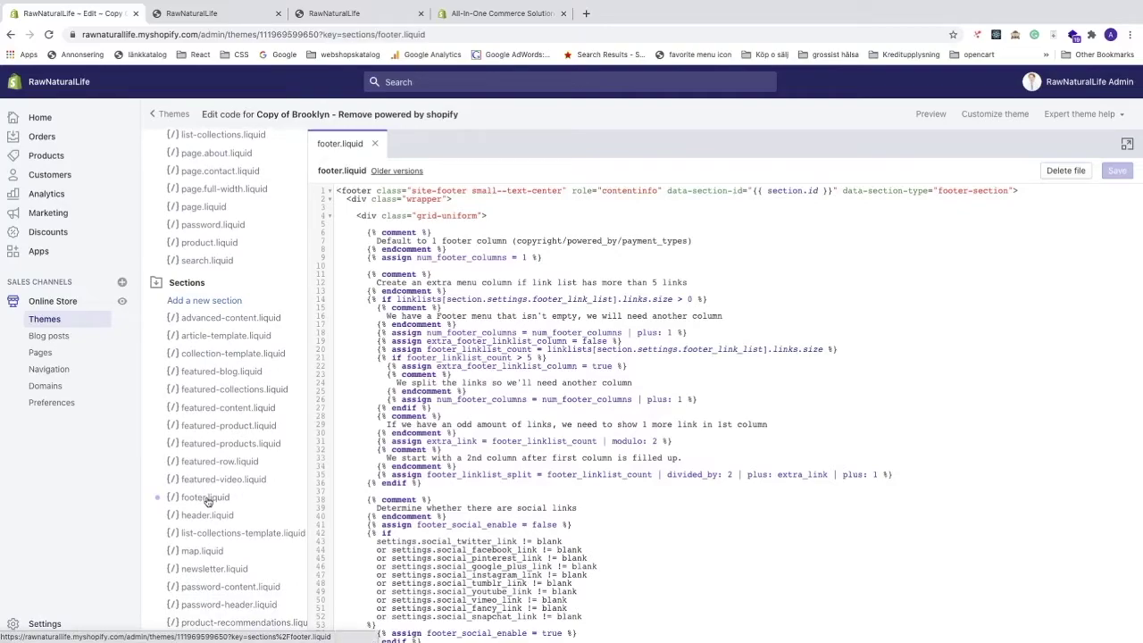
scroll(378, 451, down, 10)
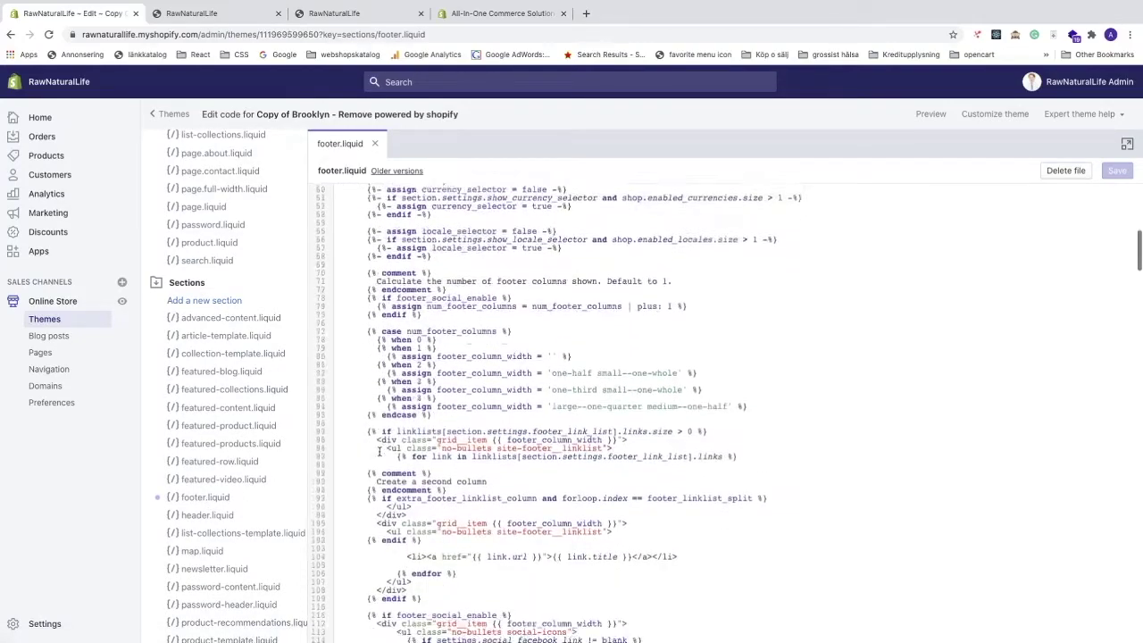
scroll(379, 450, down, 15)
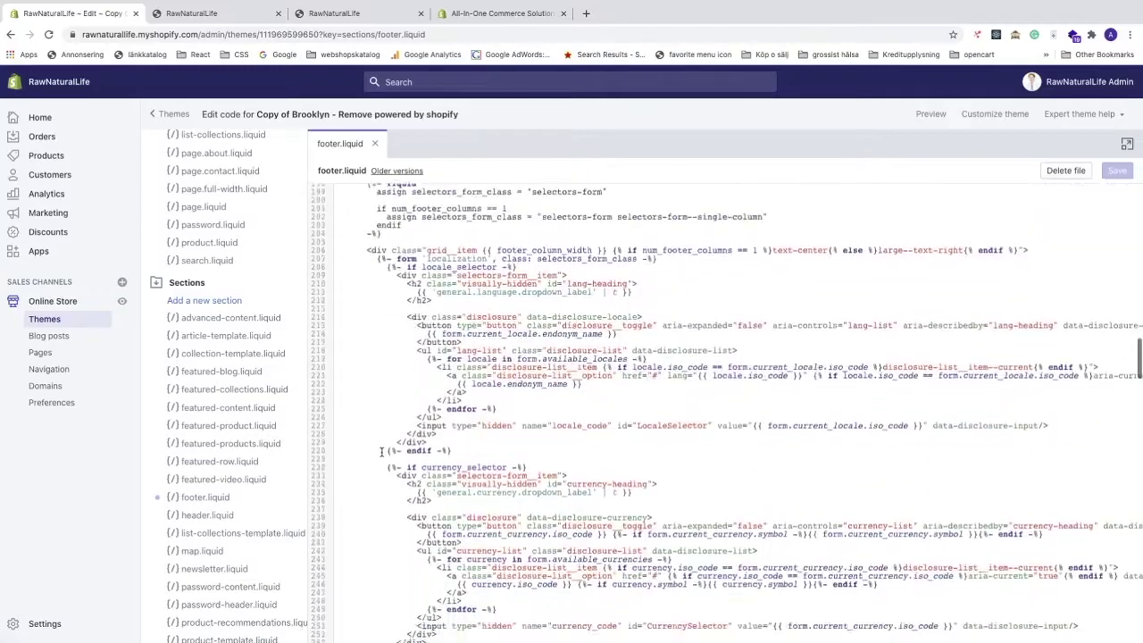
scroll(381, 451, down, 10)
scroll(382, 454, up, 8)
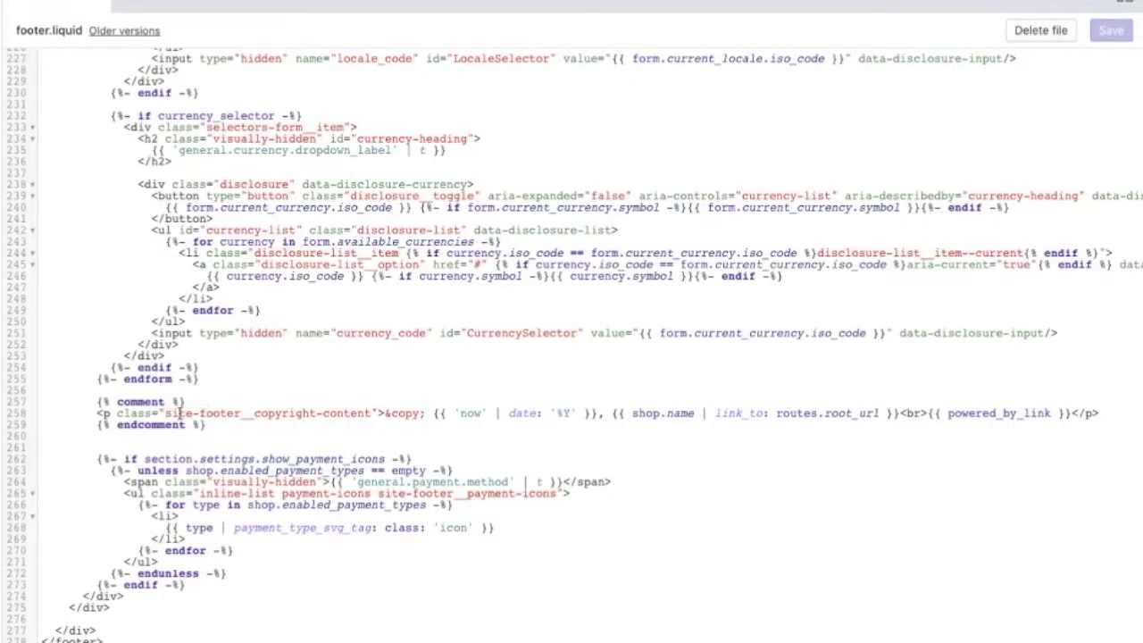
Copy commented copyright line 258 and paste it as a new line 261 below {% endcomment %}
drag(96, 413, 1080, 413)
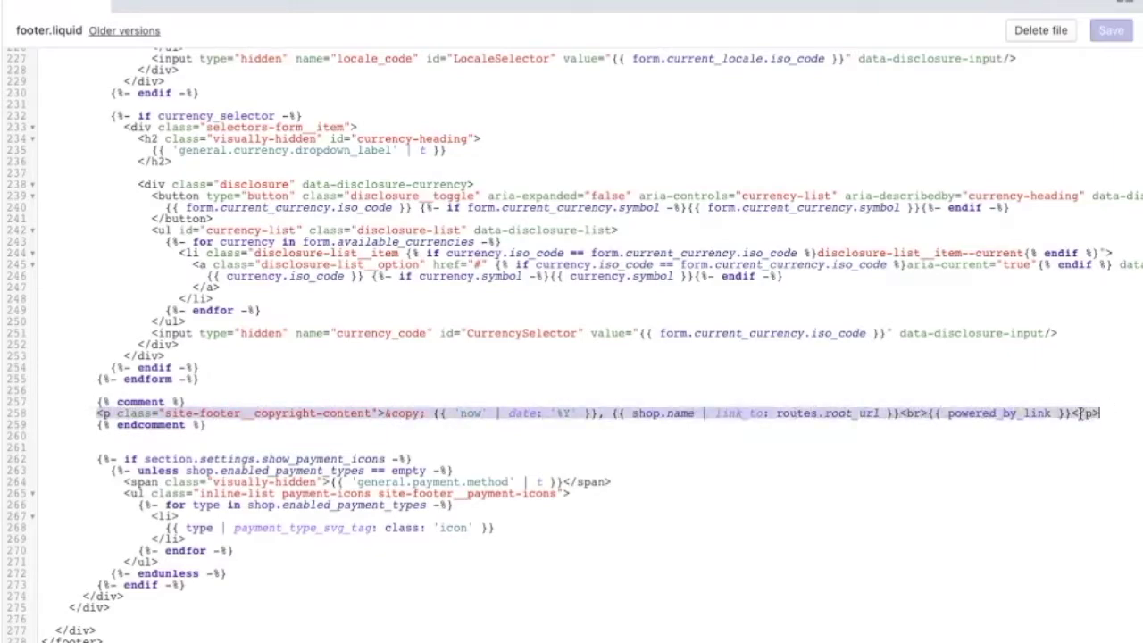
right_click(1029, 414)
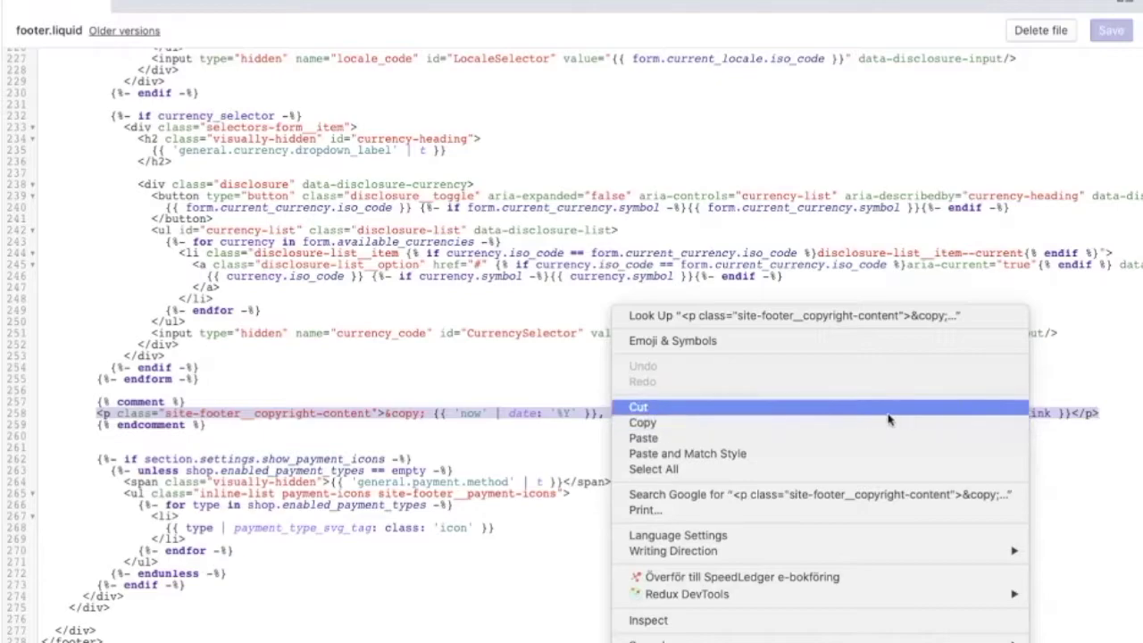
click(822, 425)
click(218, 426)
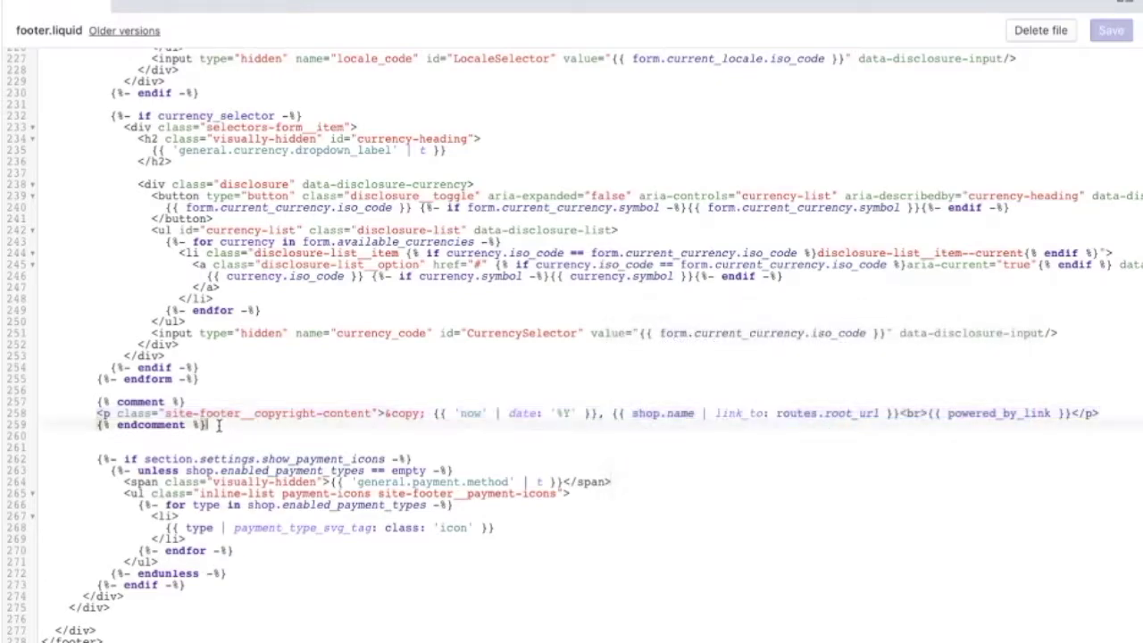
key(Return)
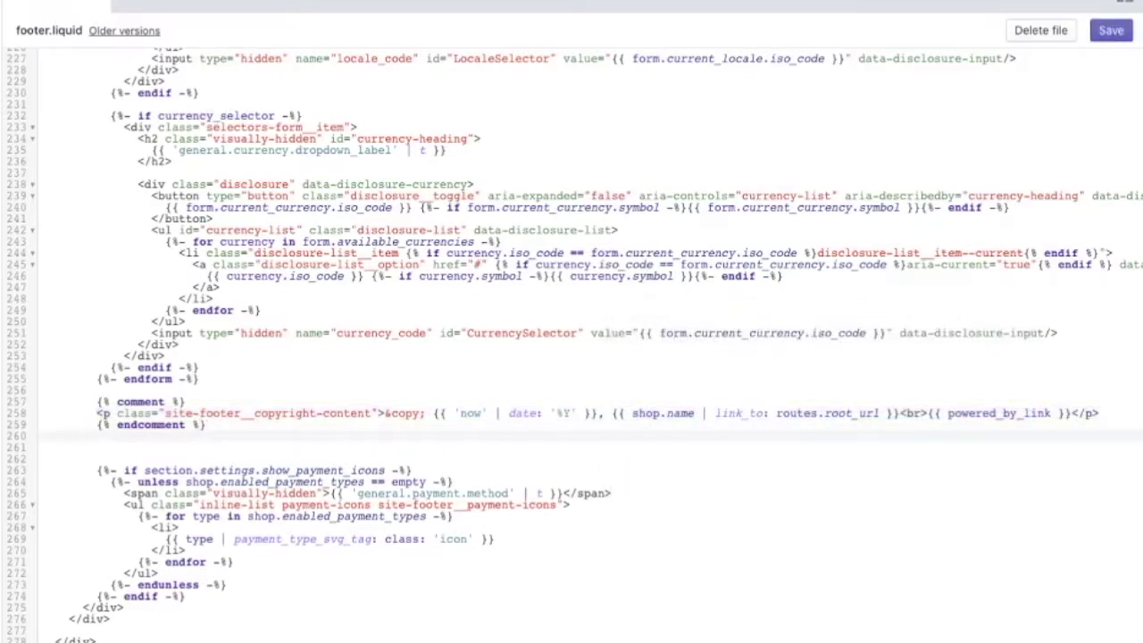
key(ctrl+v)
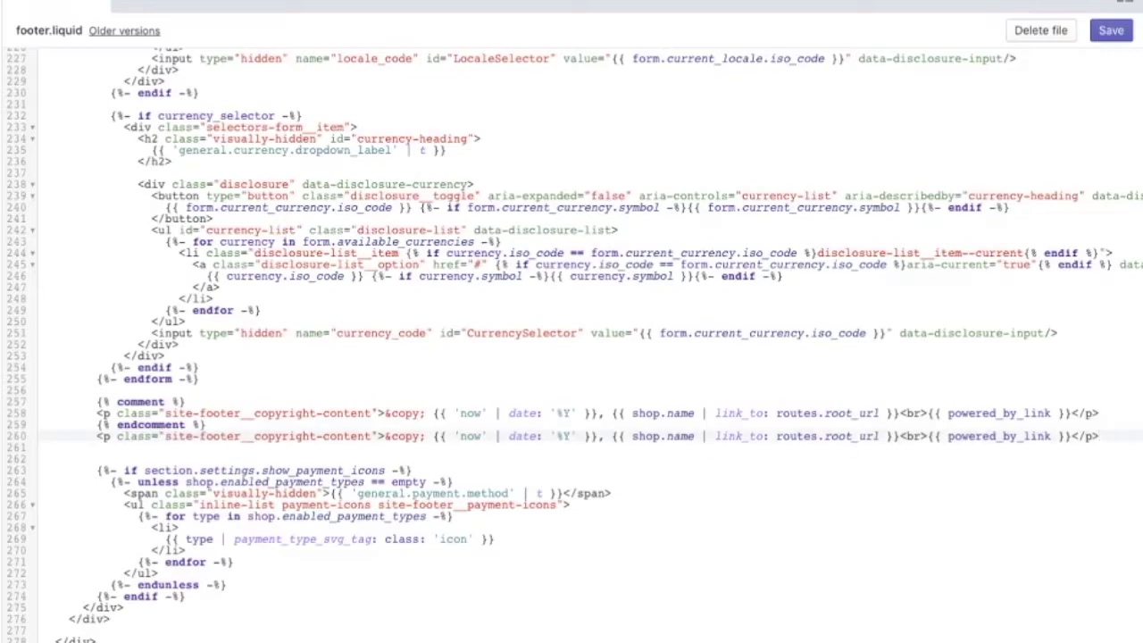
click(212, 425)
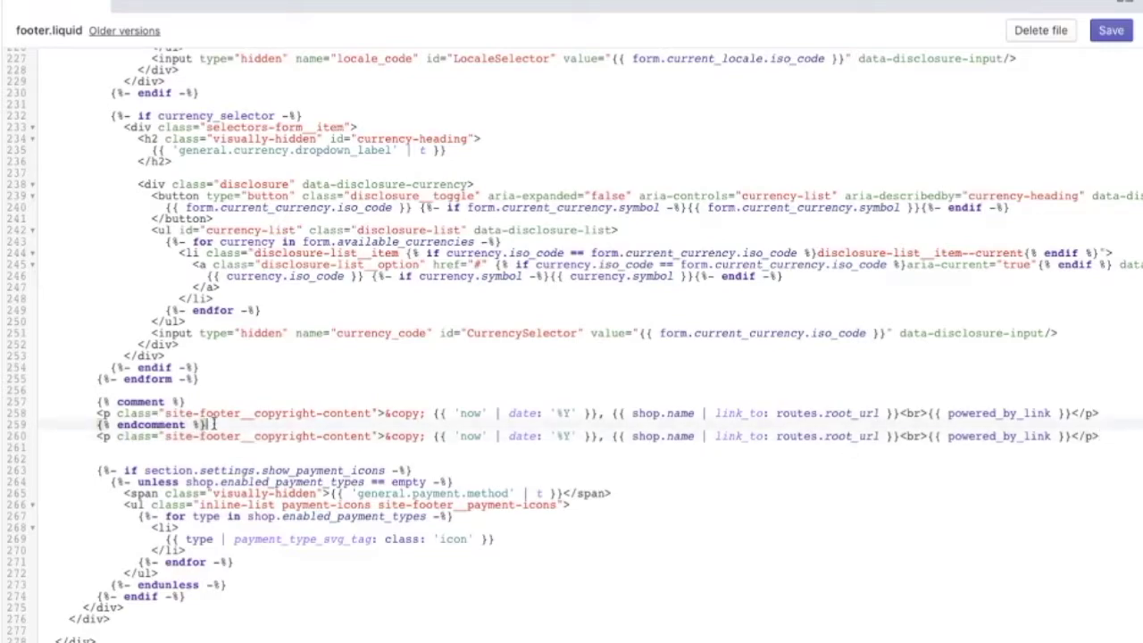
key(Return)
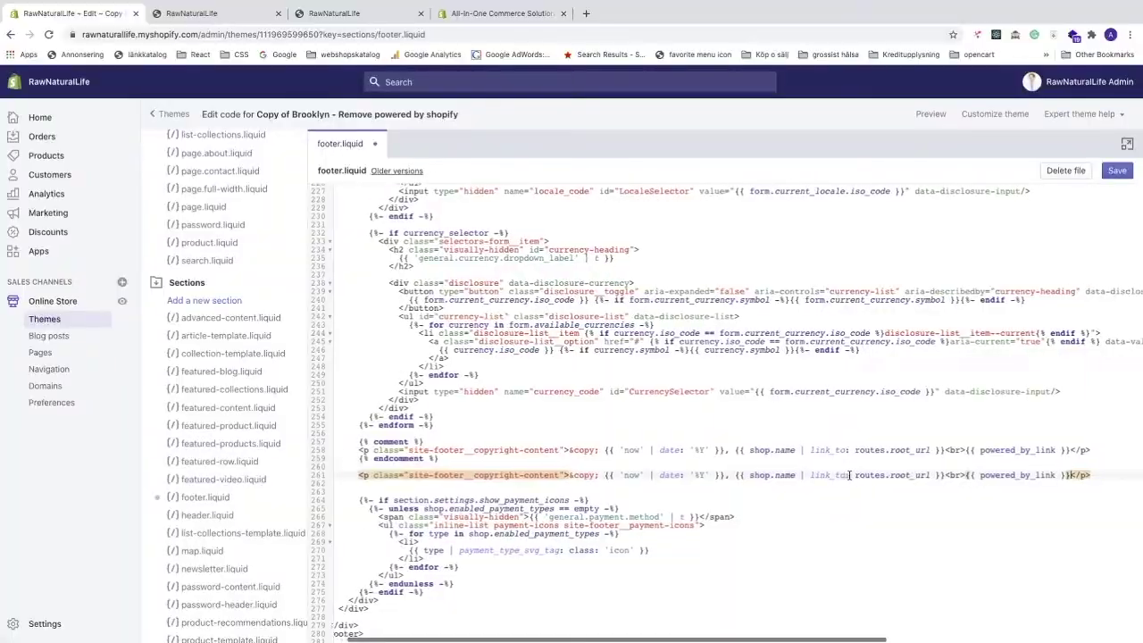
click(1067, 447)
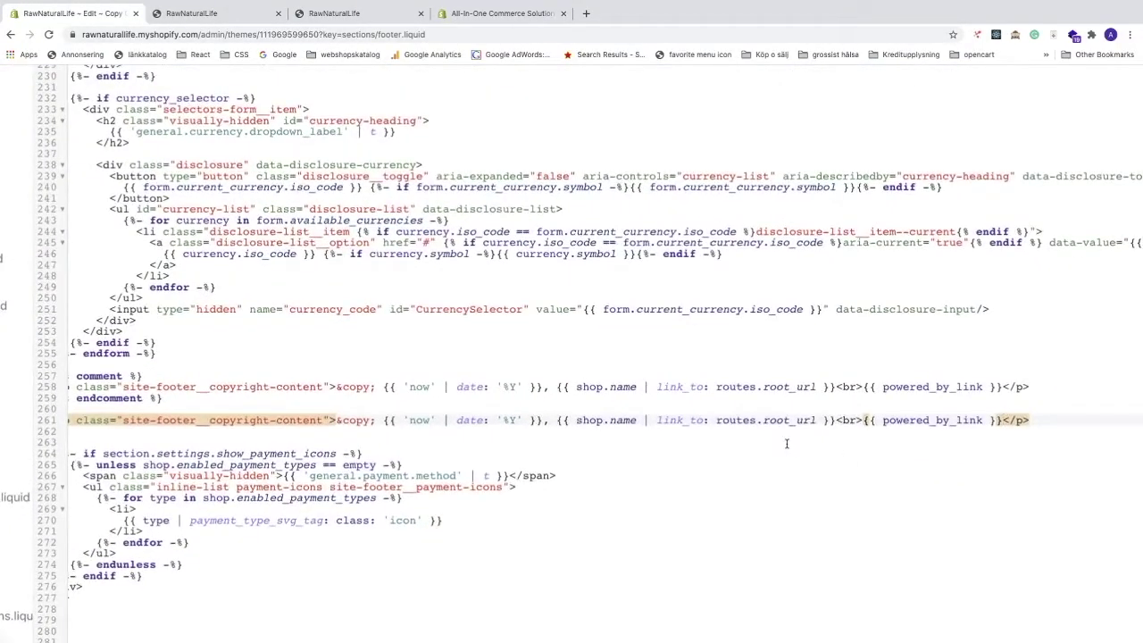
Delete <br>{{ powered_by_link }} and the link_to filter from the new copyright line
scroll(785, 444, right, 1)
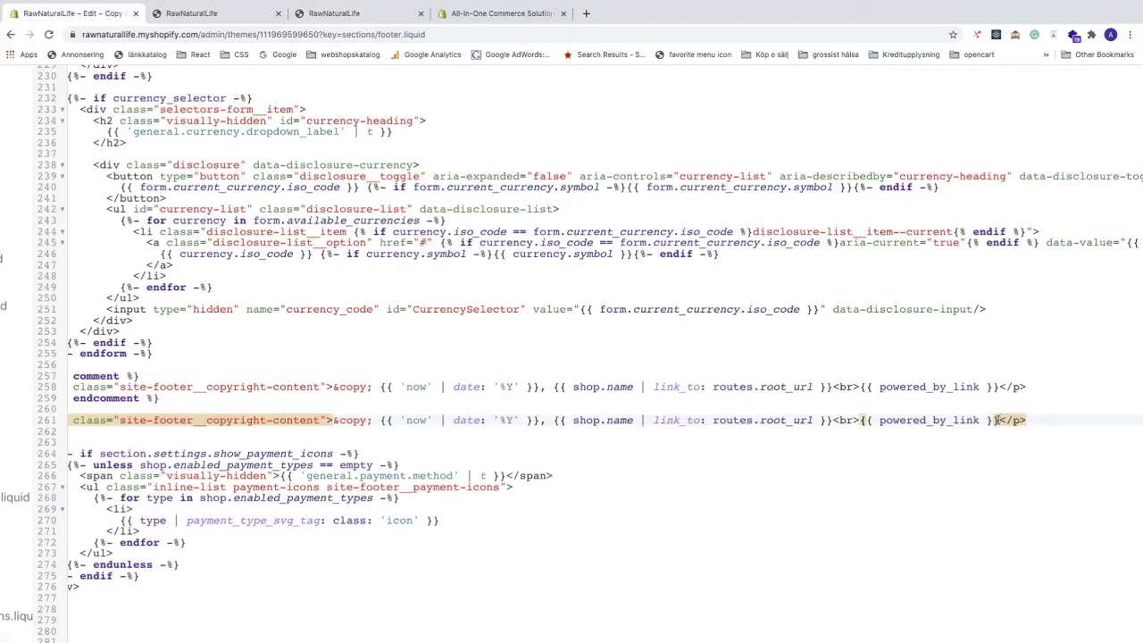
drag(996, 420, 859, 420)
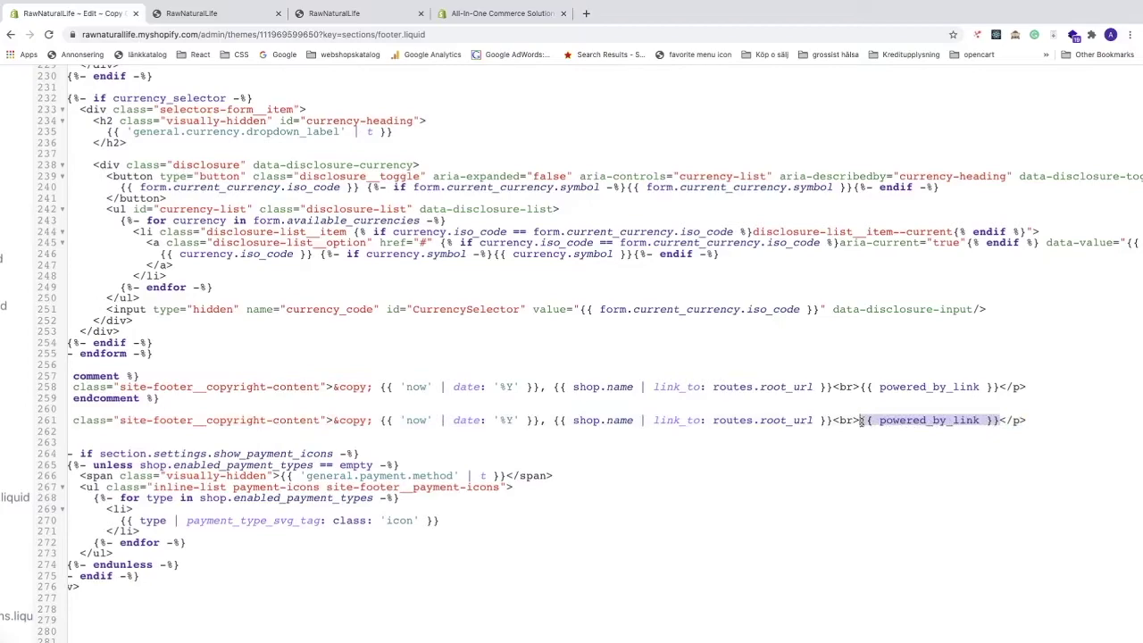
drag(860, 420, 833, 421)
key(BackSpace)
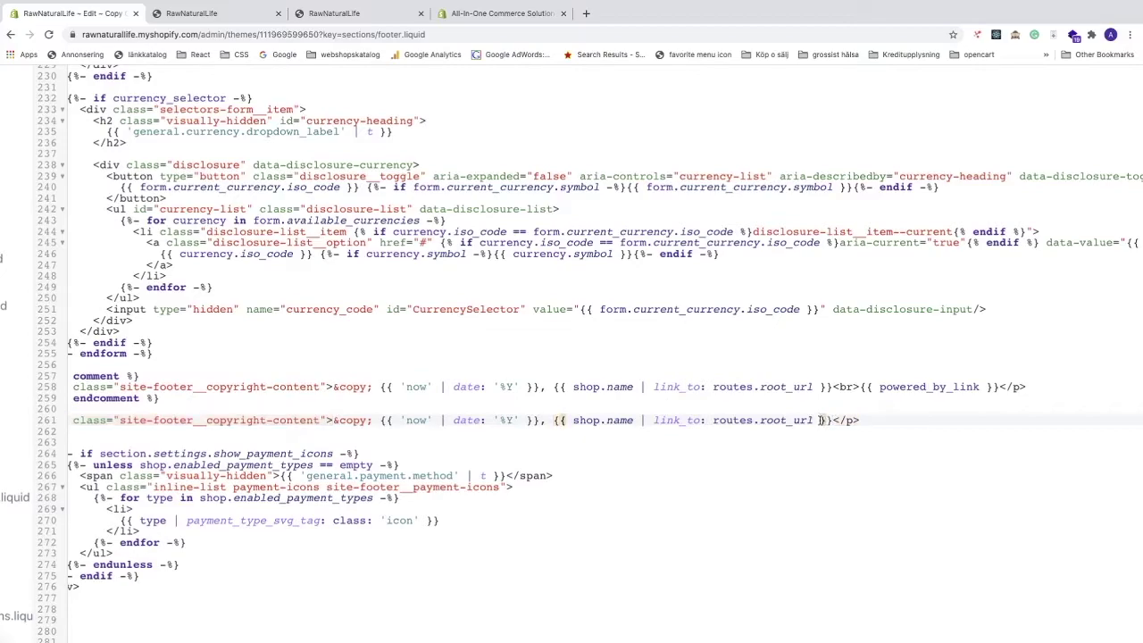
drag(814, 419, 638, 419)
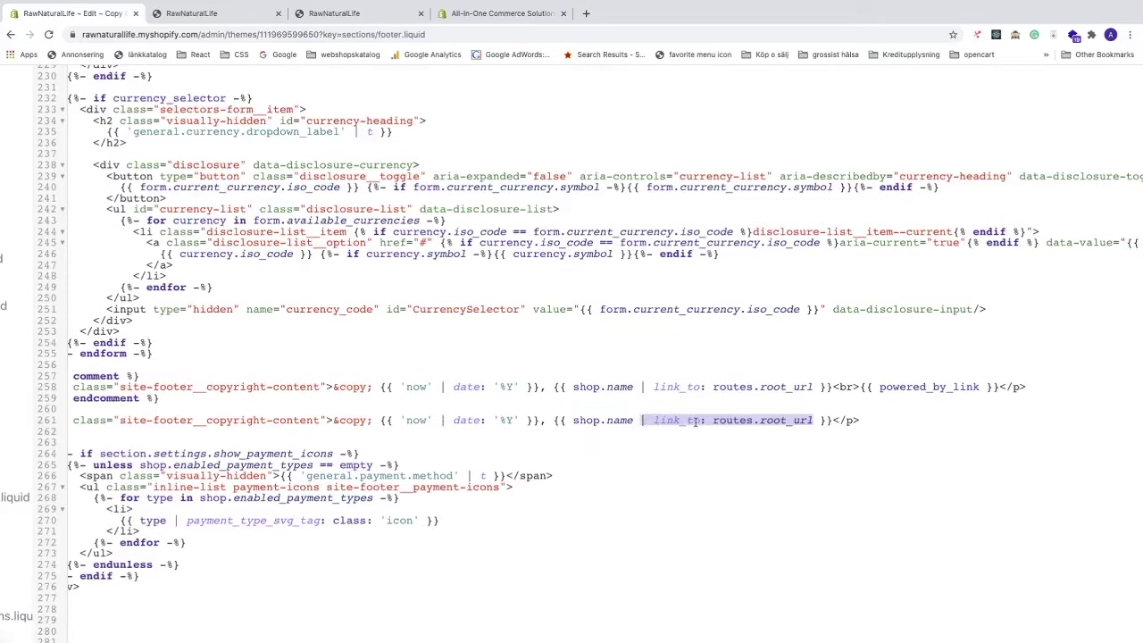
key(BackSpace)
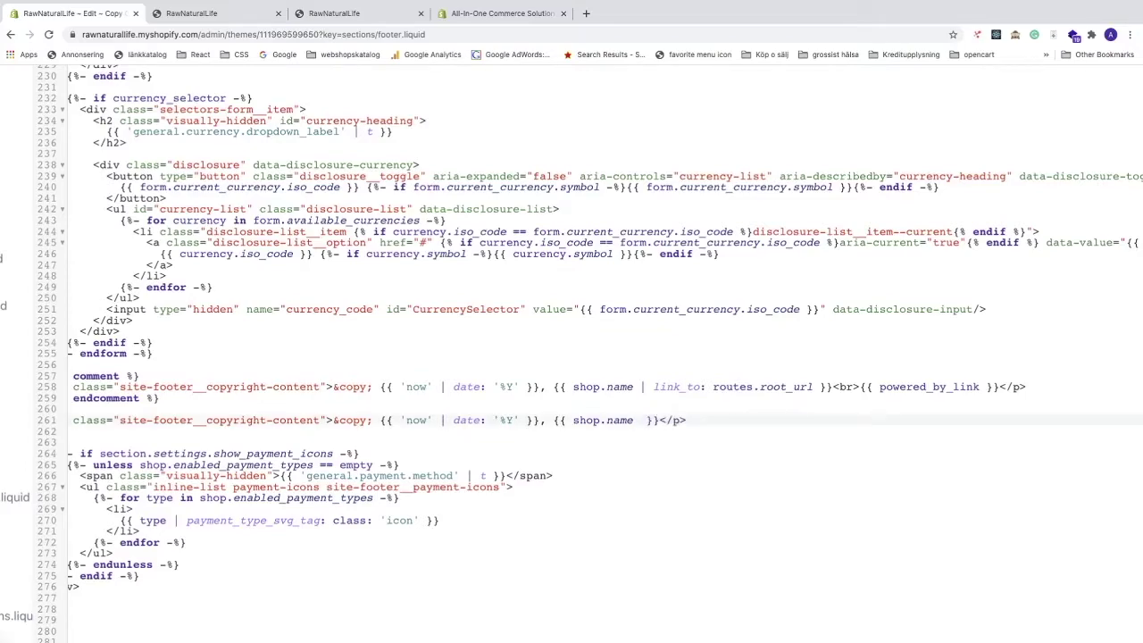
key(Delete)
scroll(212, 435, left, 2)
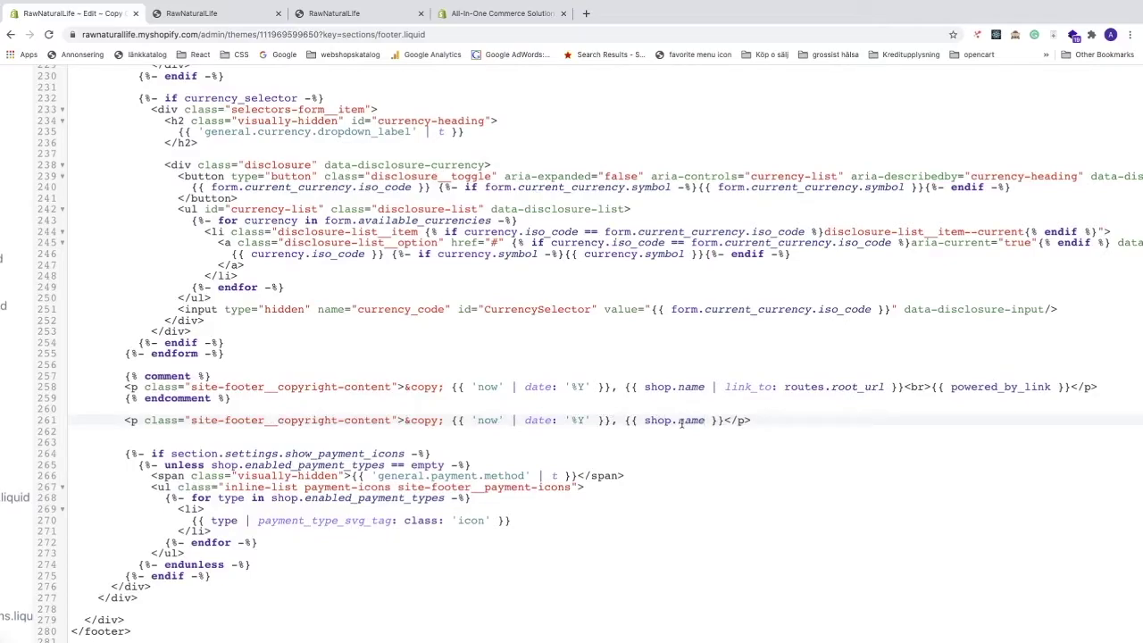
Save the edited footer.liquid until 'Asset saved' is confirmed
key(Escape)
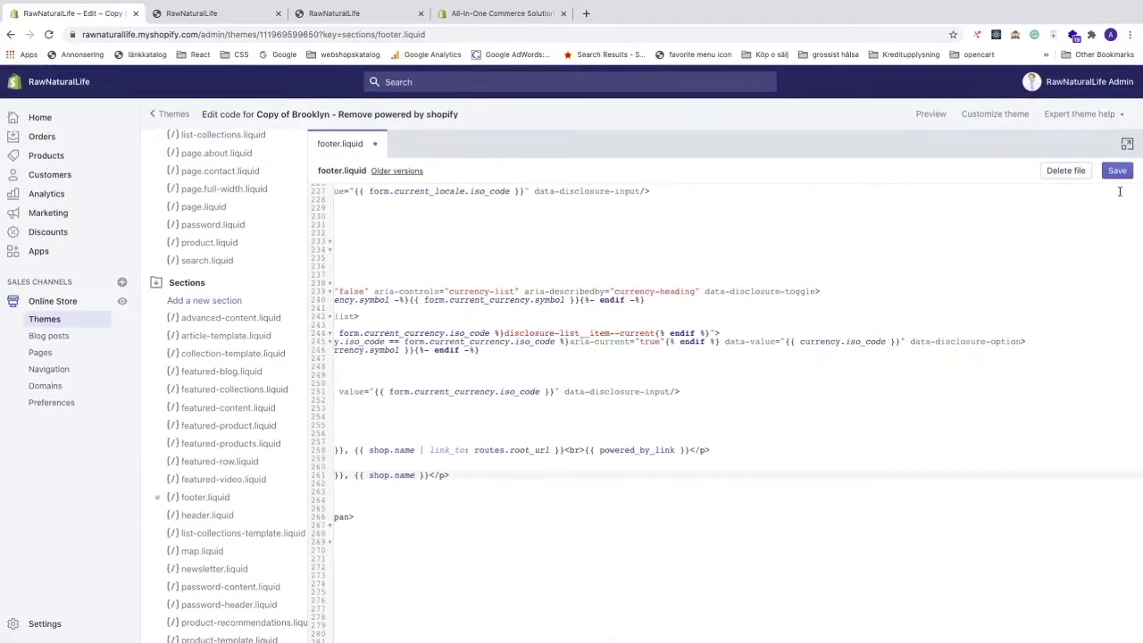
key(super+plus)
key(super+plus)
key(super+plus)
key(super+plus)
key(super+plus)
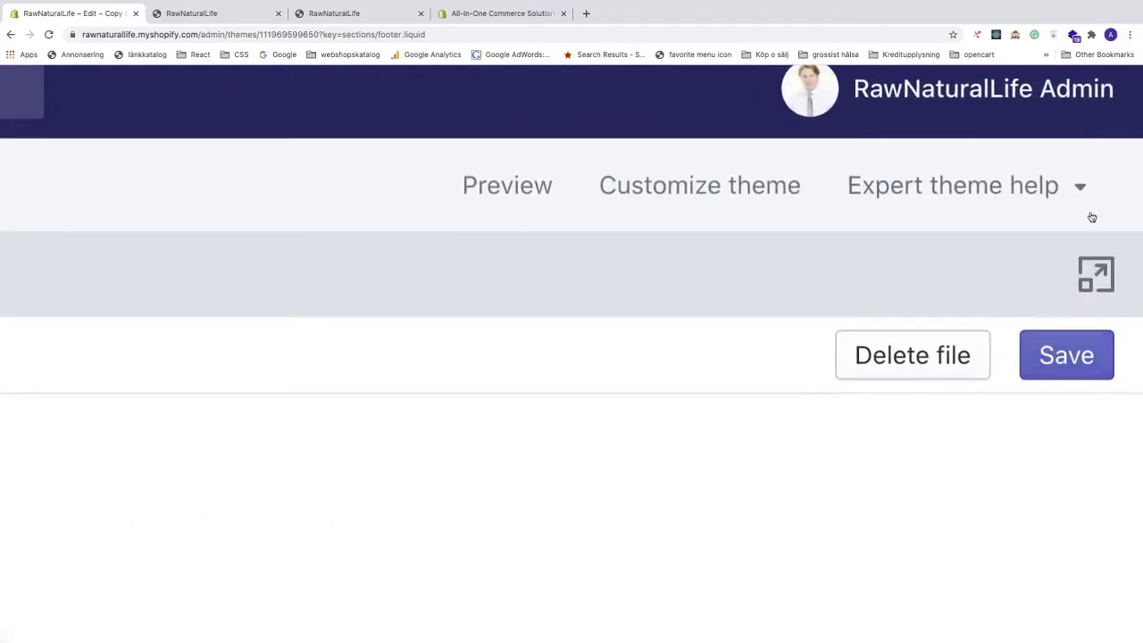
click(1075, 371)
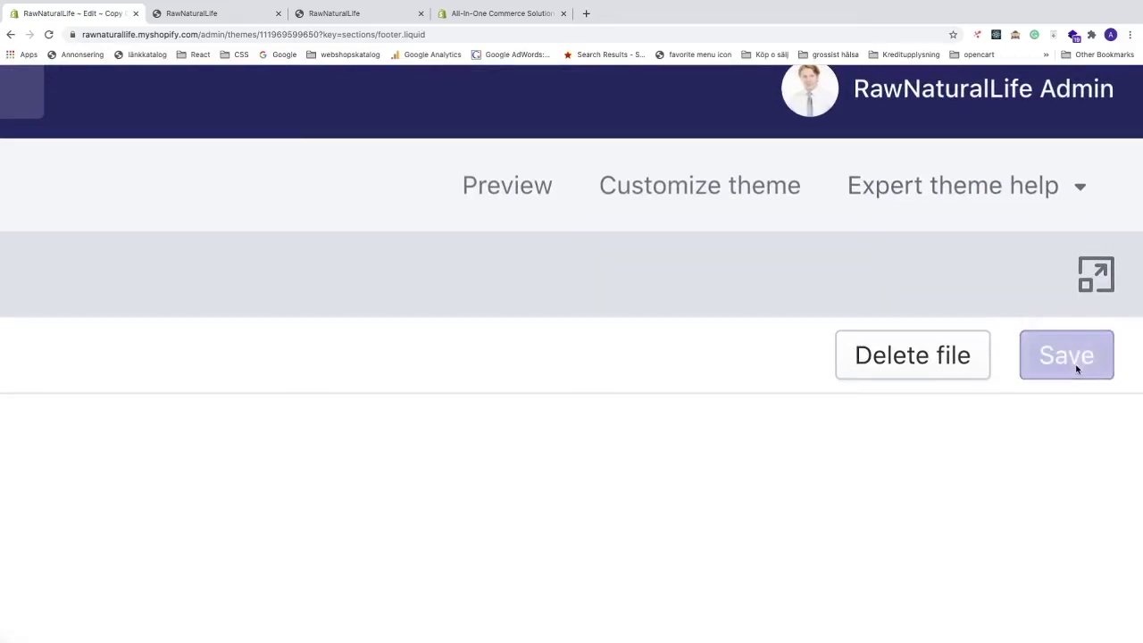
key(super+0)
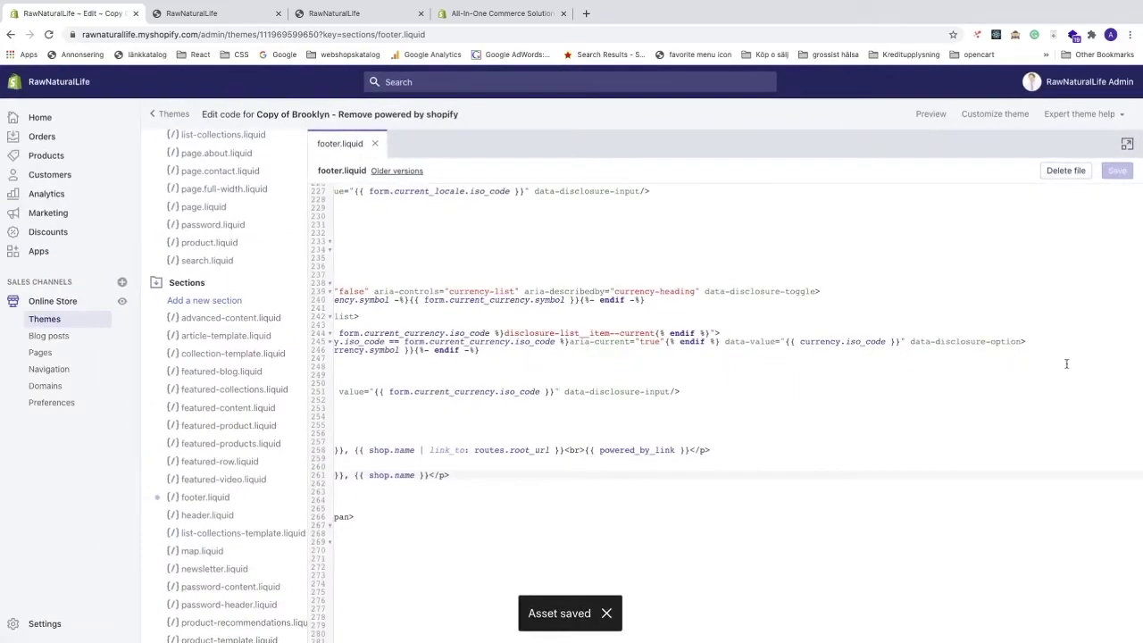
Reload the store preview, verify the footer reads only '© 2020, RawNaturalLife', and return to Edit code
click(215, 15)
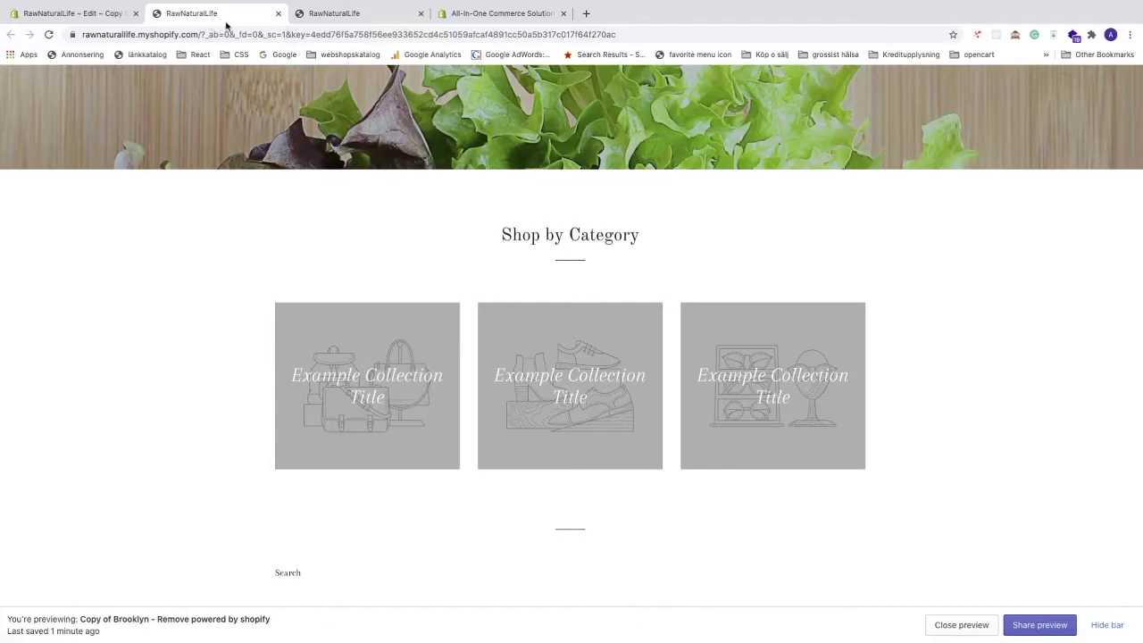
click(420, 15)
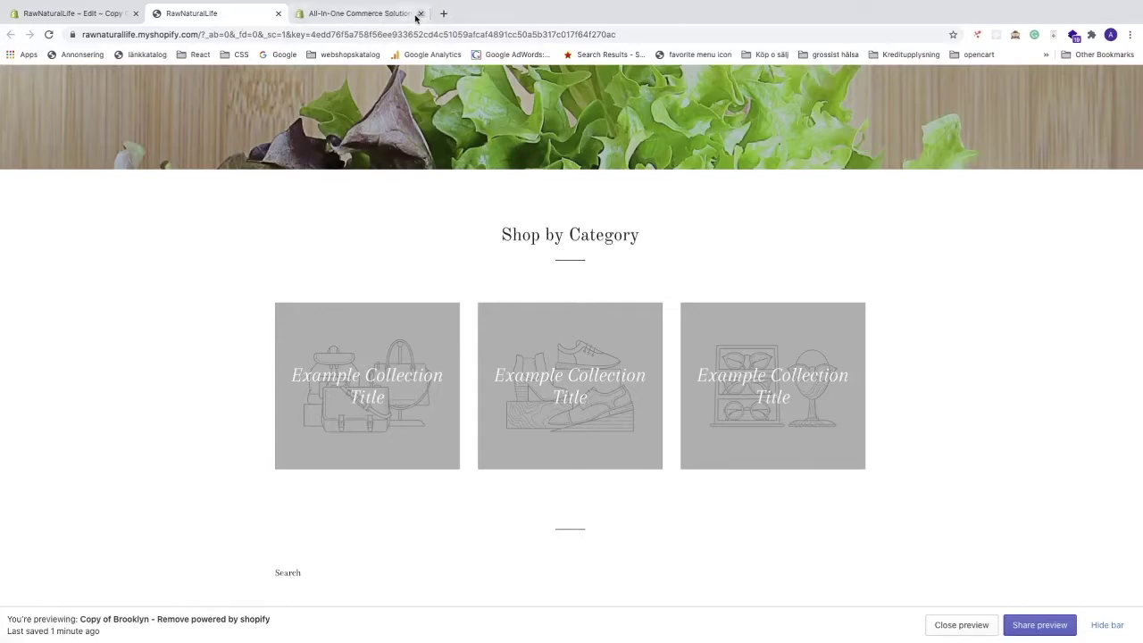
click(48, 36)
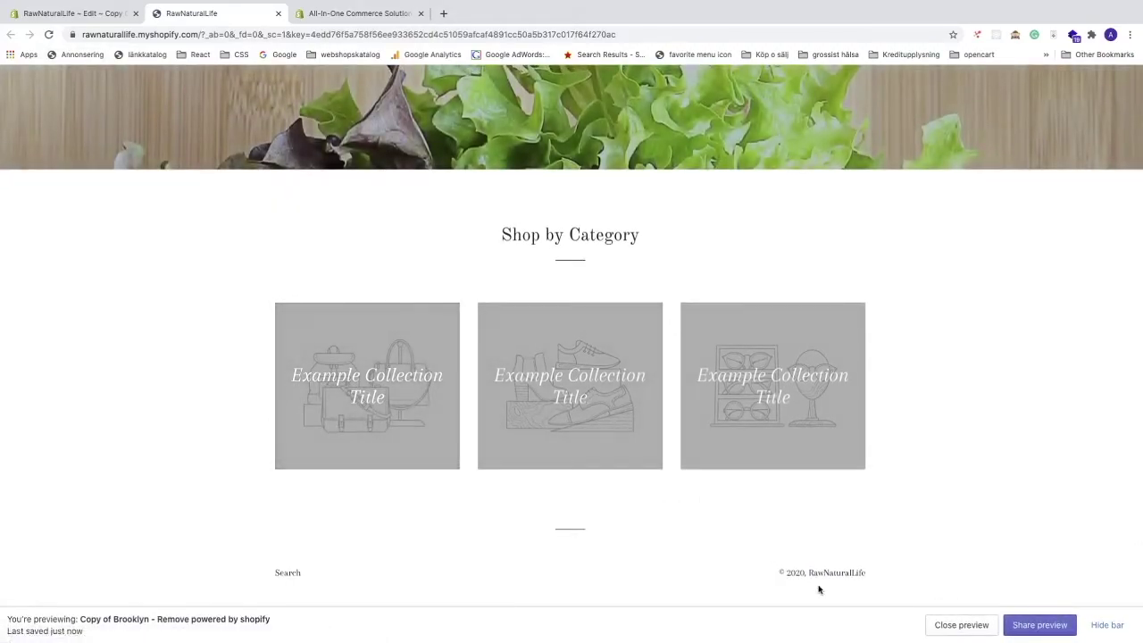
scroll(818, 589, up, 5)
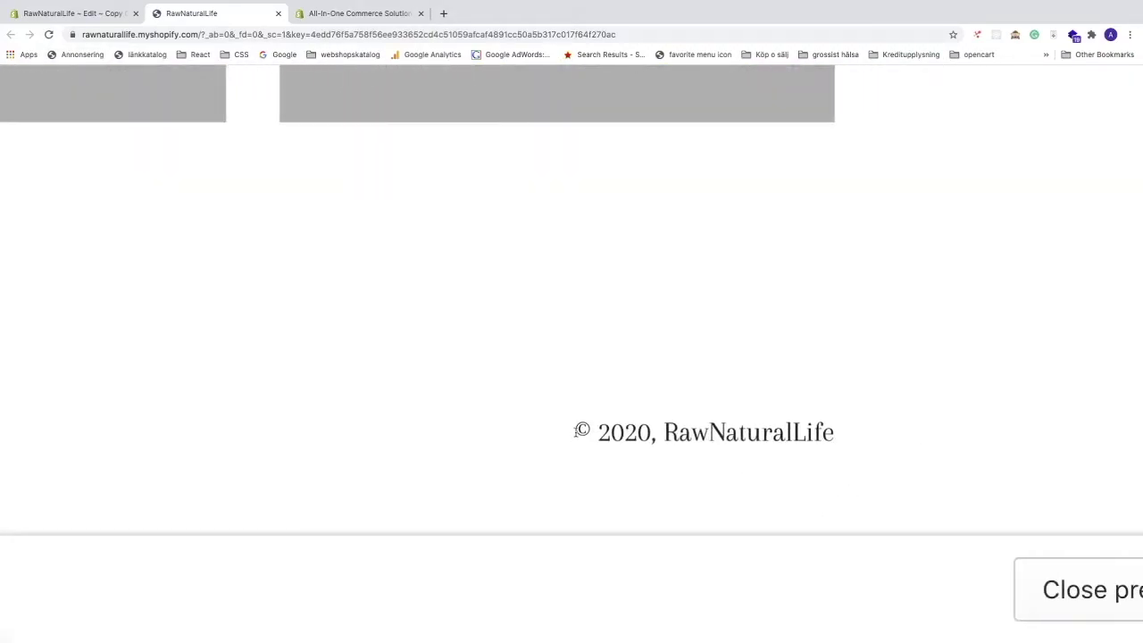
drag(576, 430, 588, 430)
click(892, 435)
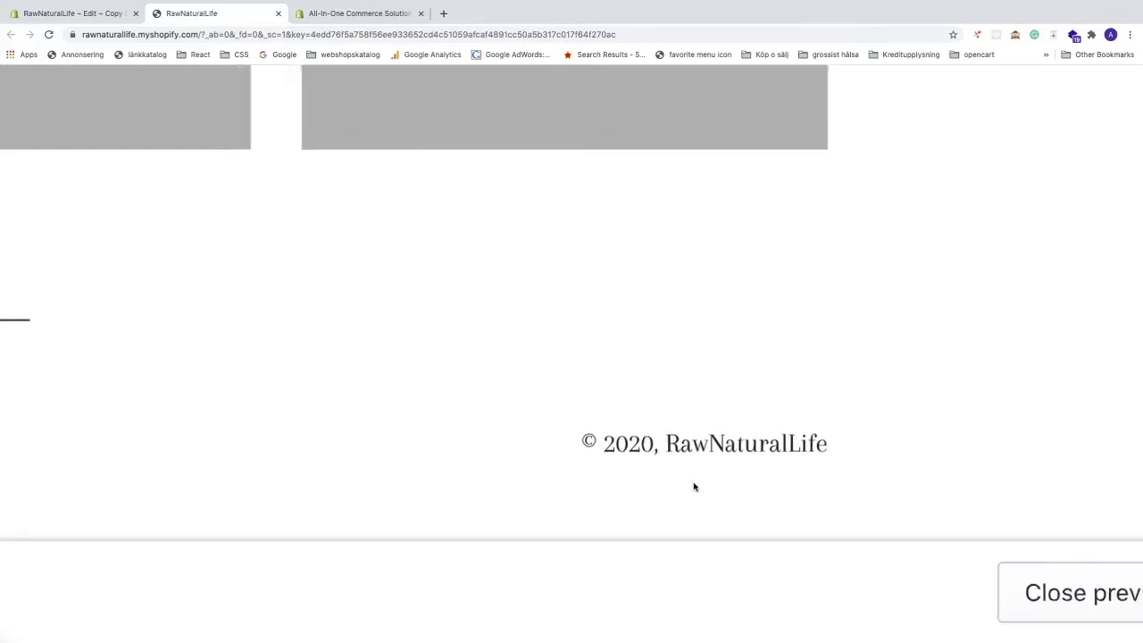
scroll(695, 487, down, 5)
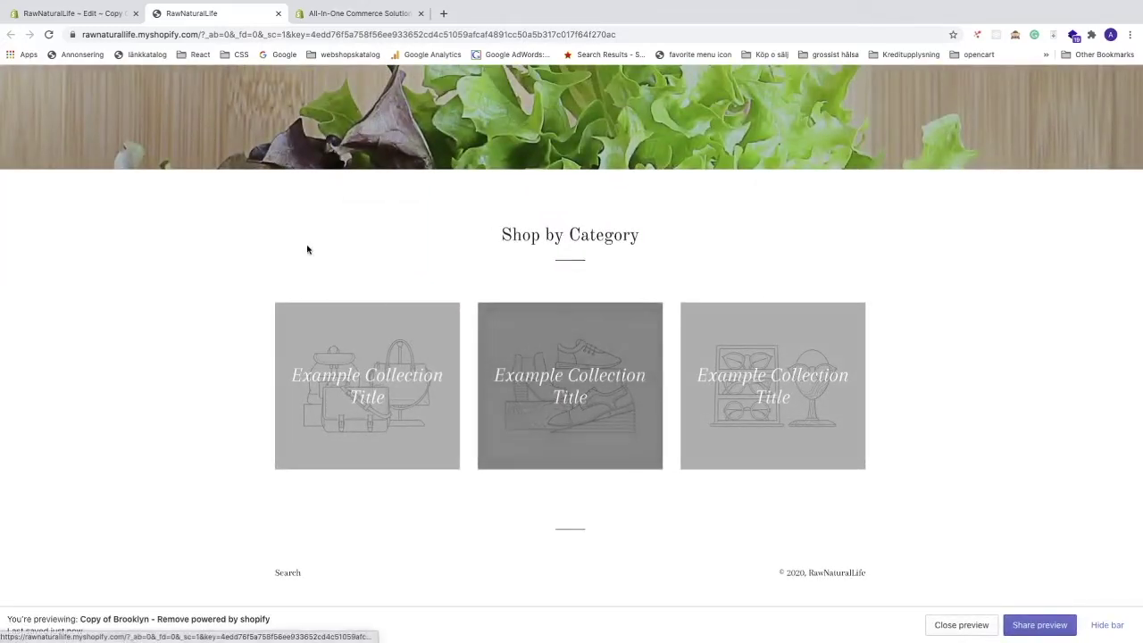
click(74, 18)
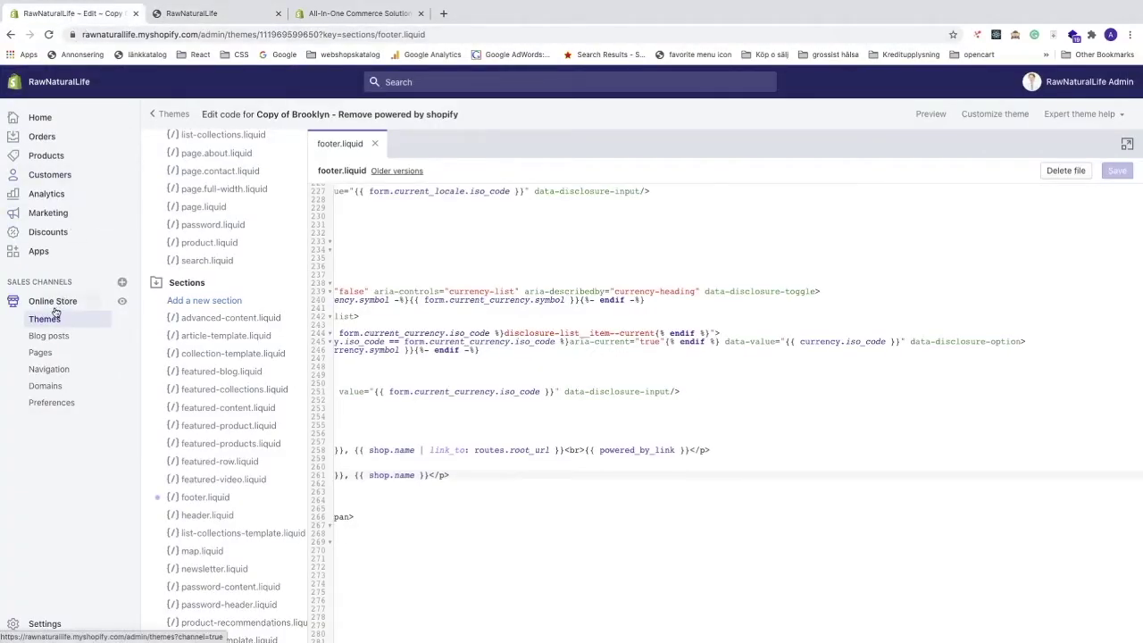
Go to Online Store > Themes and scroll to the theme library with the Brooklyn copy
scroll(54, 320, up, 5)
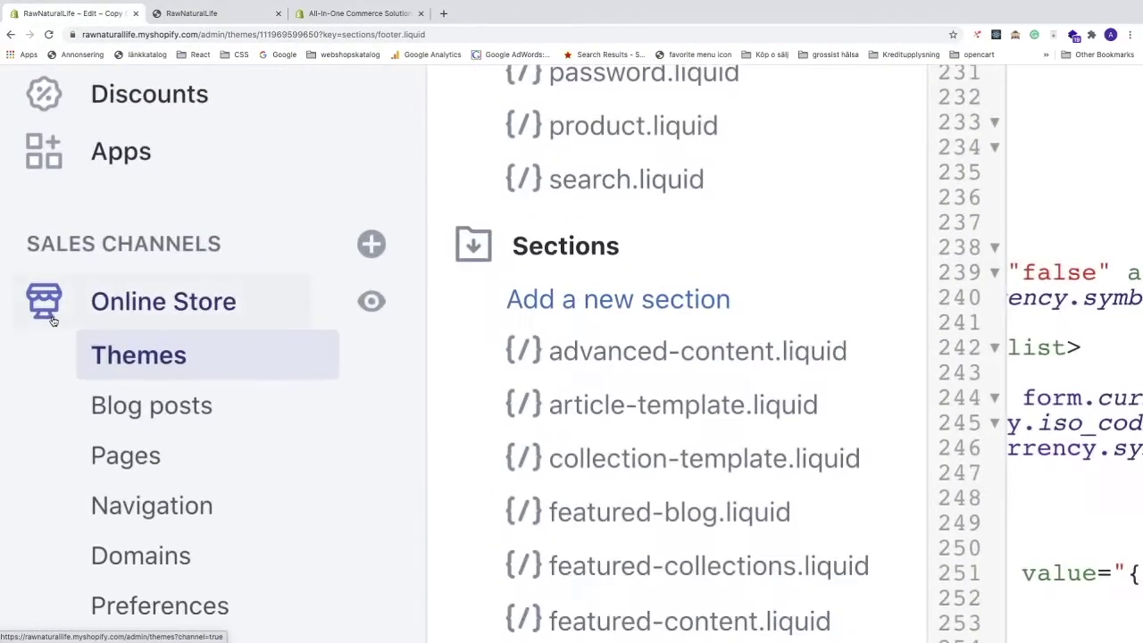
click(149, 359)
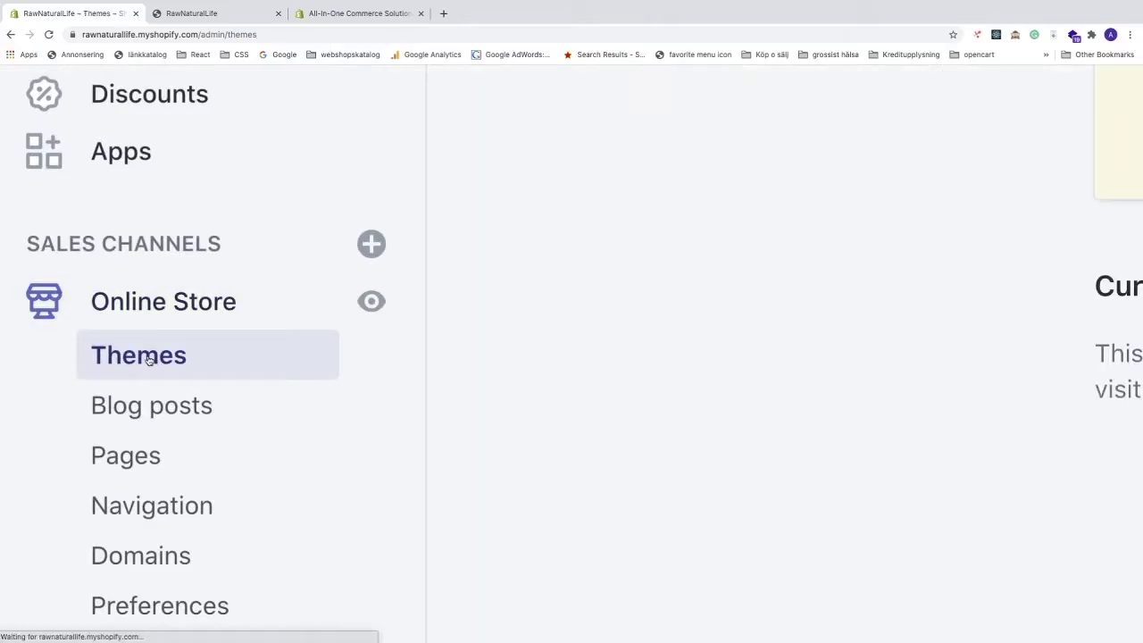
scroll(149, 359, down, 5)
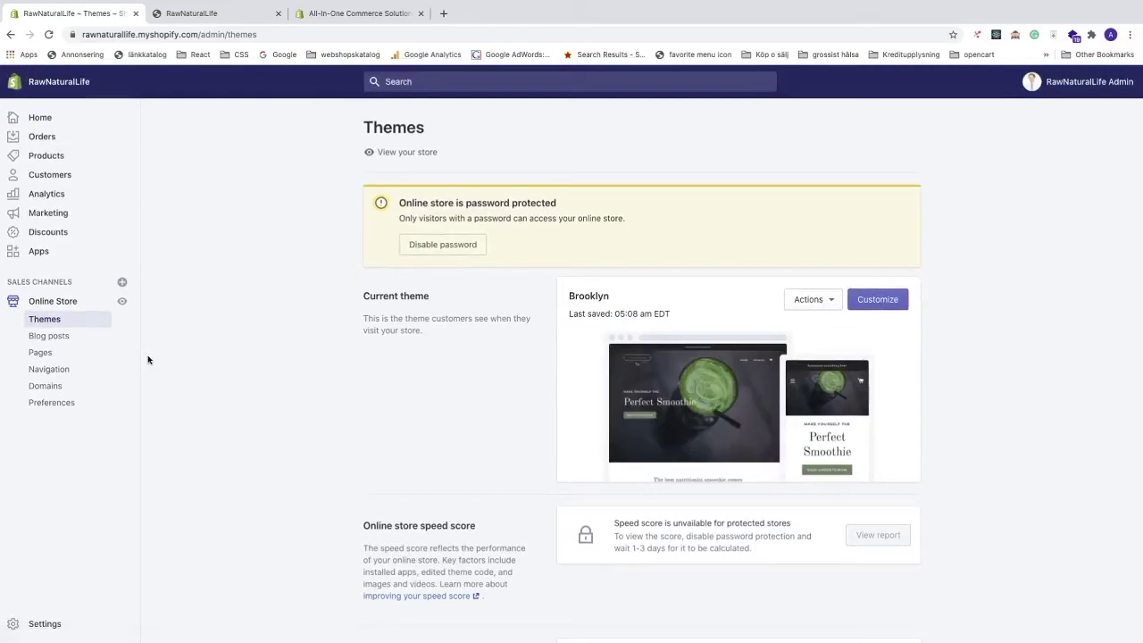
scroll(638, 383, down, 3)
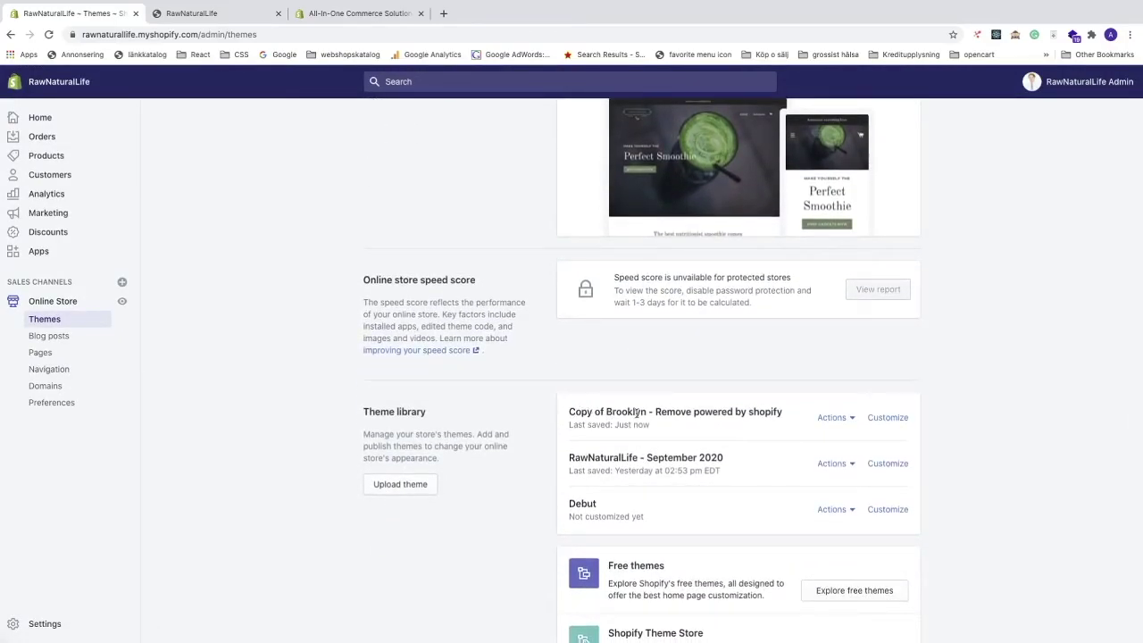
scroll(611, 414, up, 1)
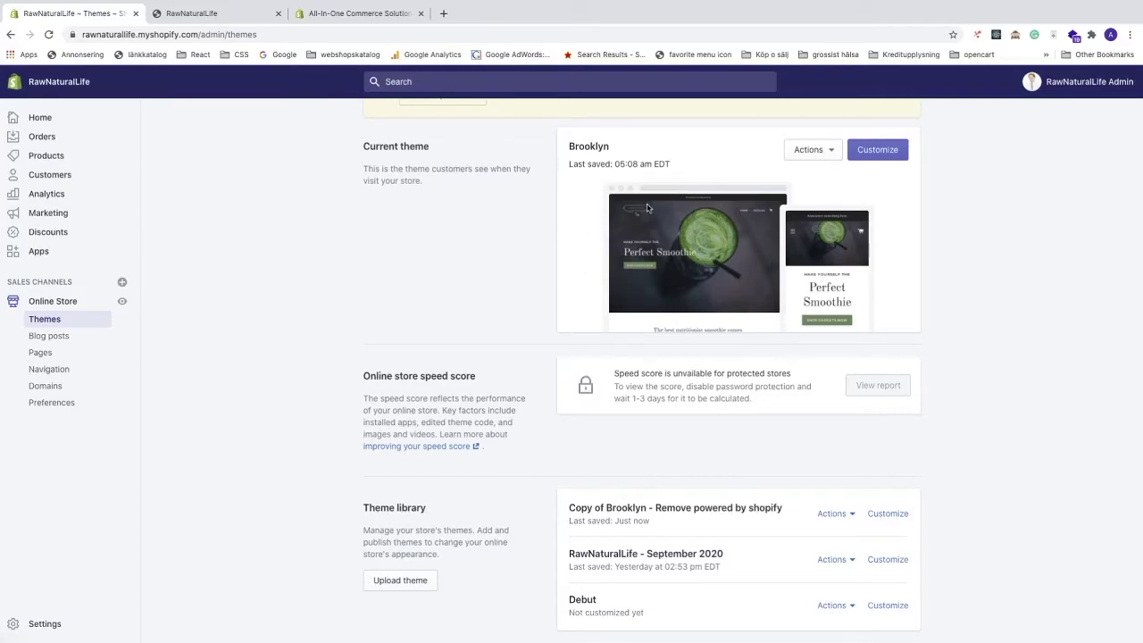
scroll(684, 258, down, 2)
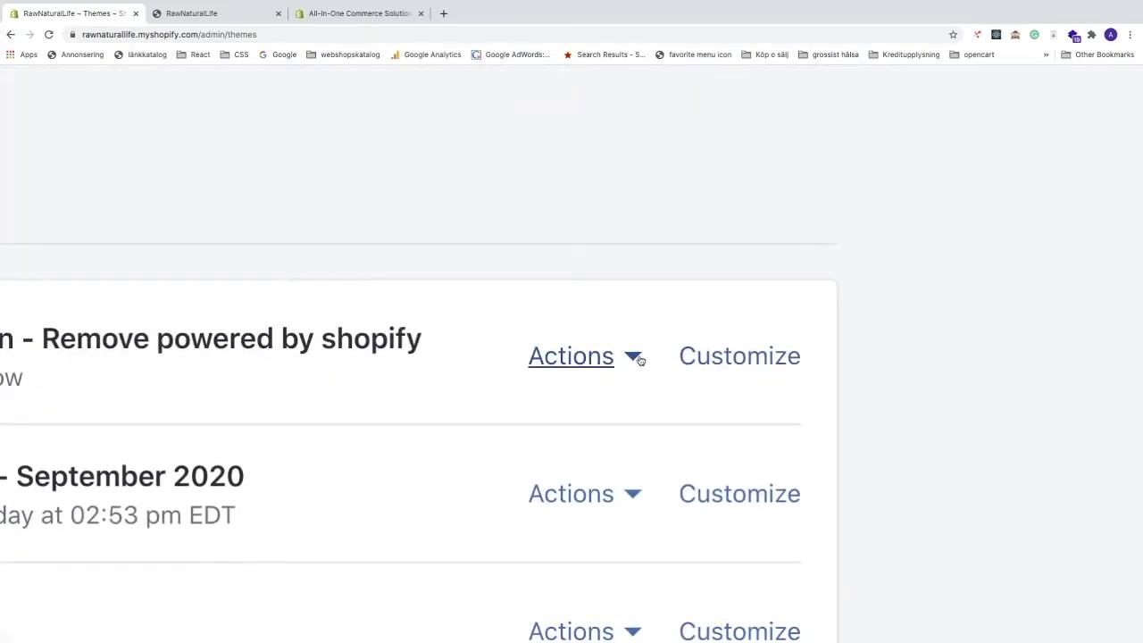
Publish 'Copy of Brooklyn - Remove powered by shopify' from the theme library, confirming in the dialog
click(636, 357)
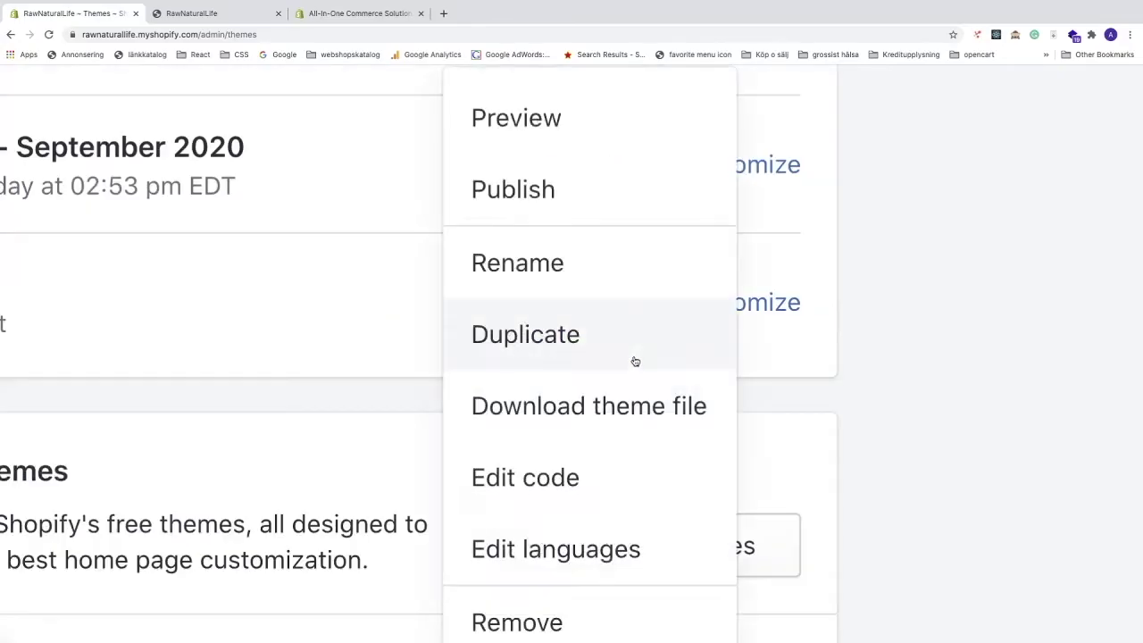
click(535, 190)
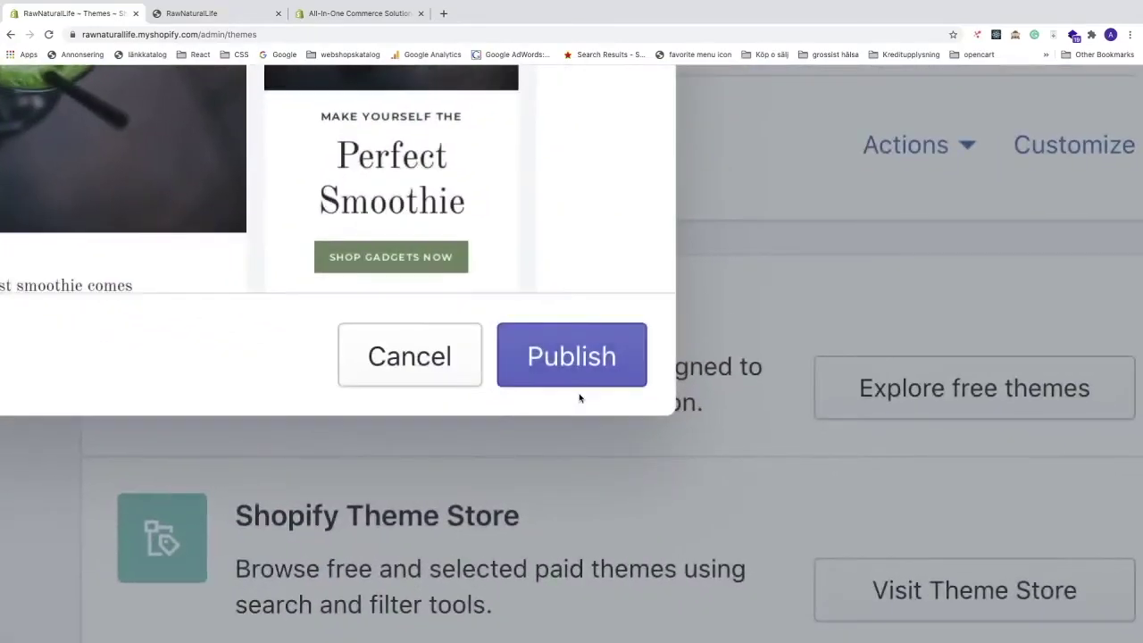
click(574, 367)
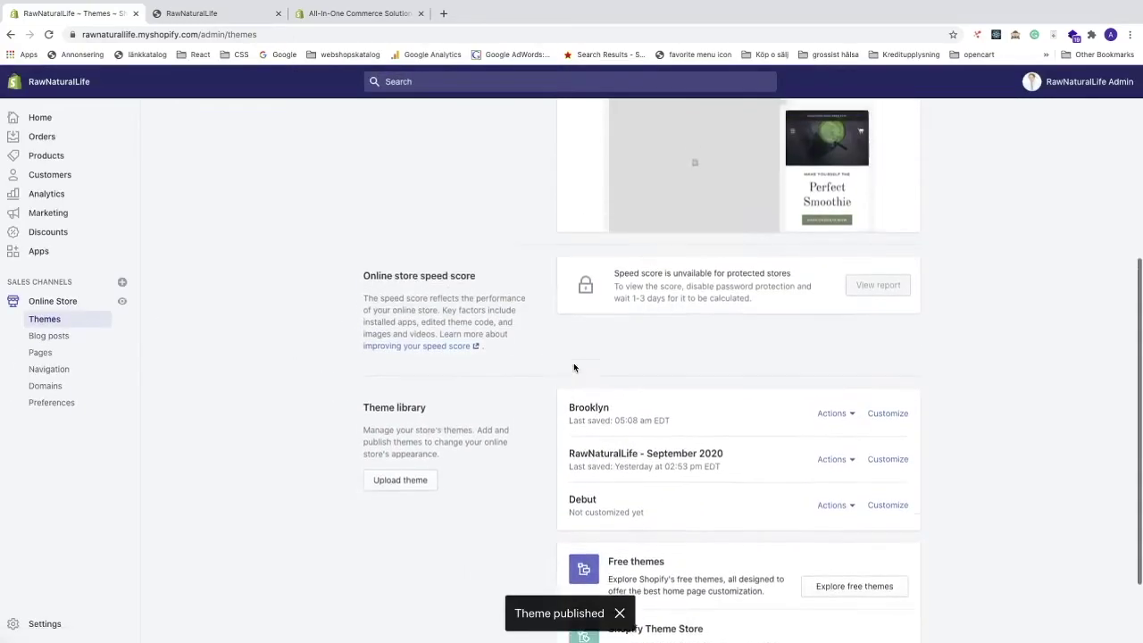
scroll(573, 363, down, 1)
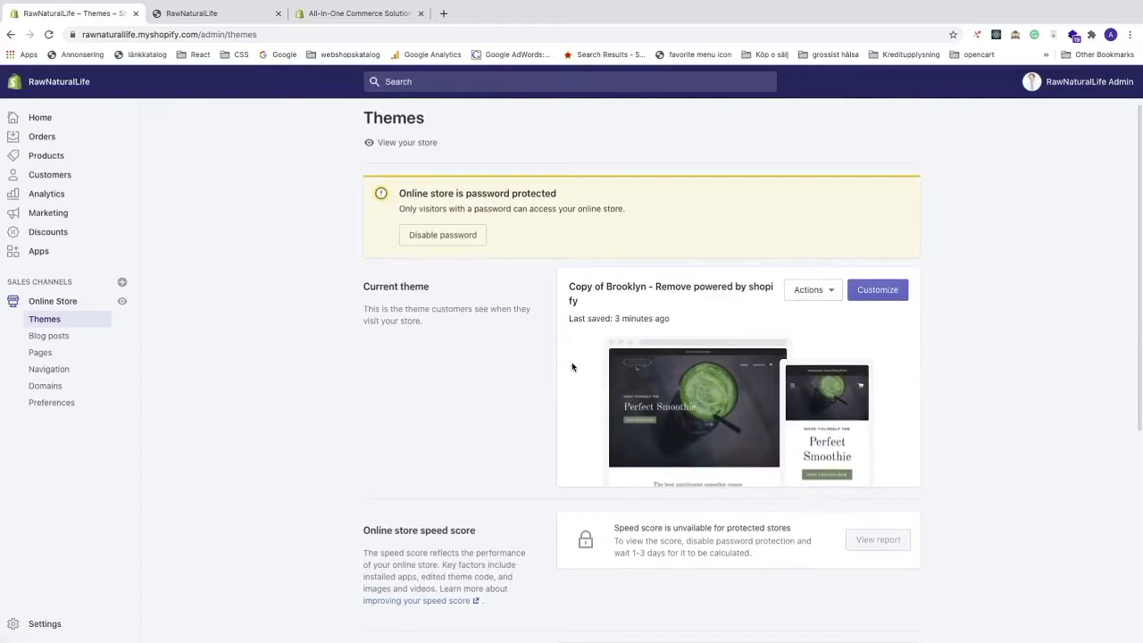
scroll(540, 369, up, 1)
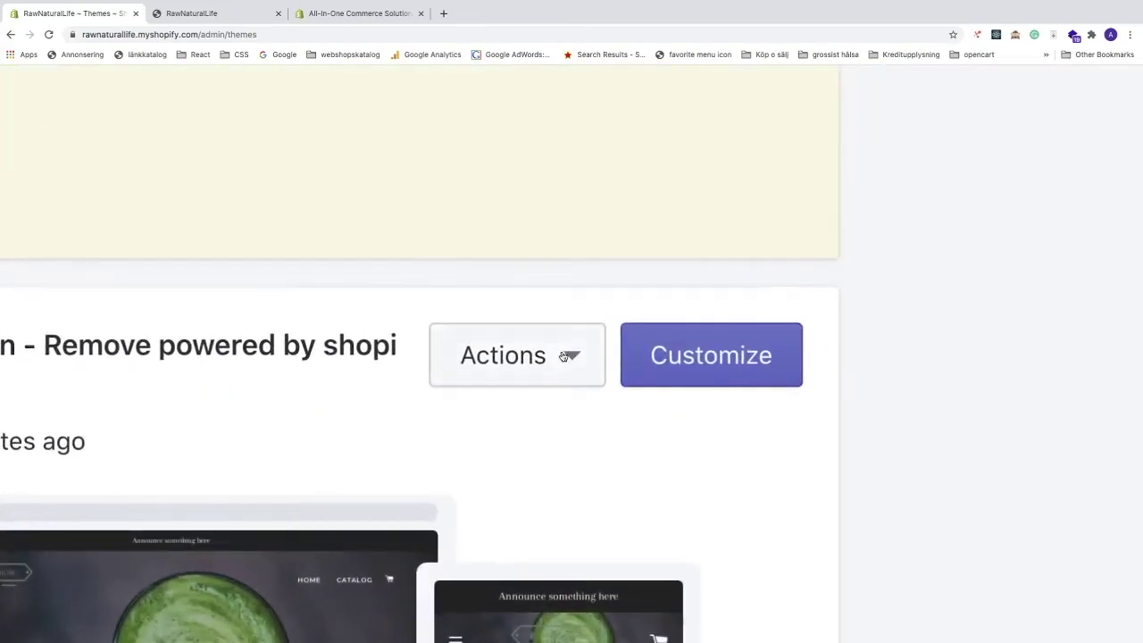
Rename the current theme from 'Copy of Brooklyn - Remove powered by shopify' to 'Brooklyn'
click(830, 300)
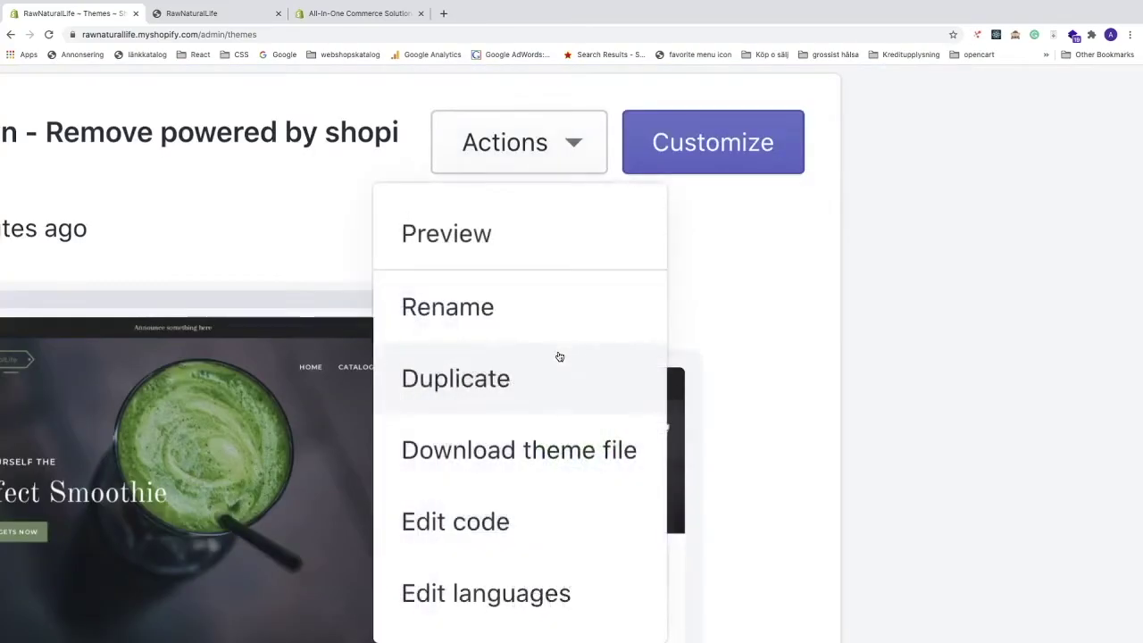
click(480, 291)
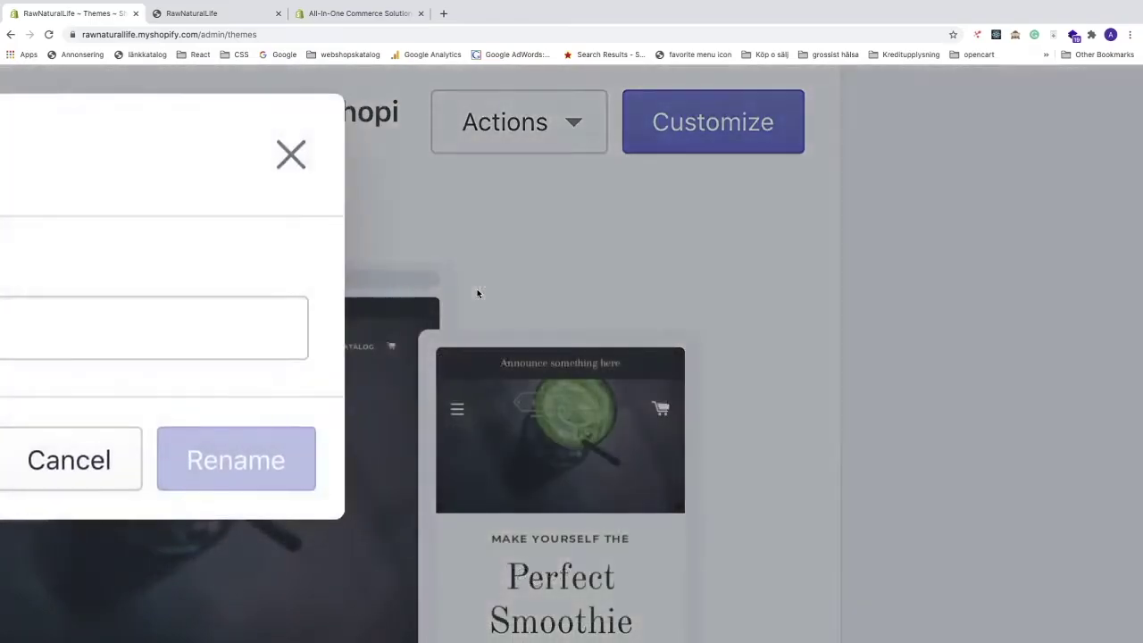
scroll(479, 291, left, 10)
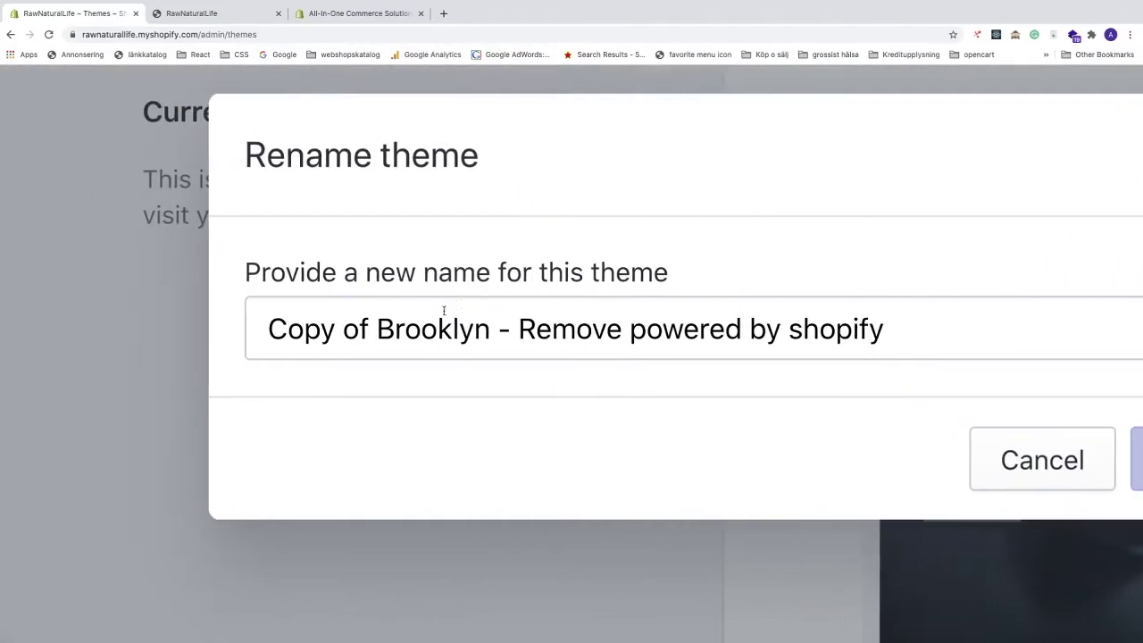
click(417, 330)
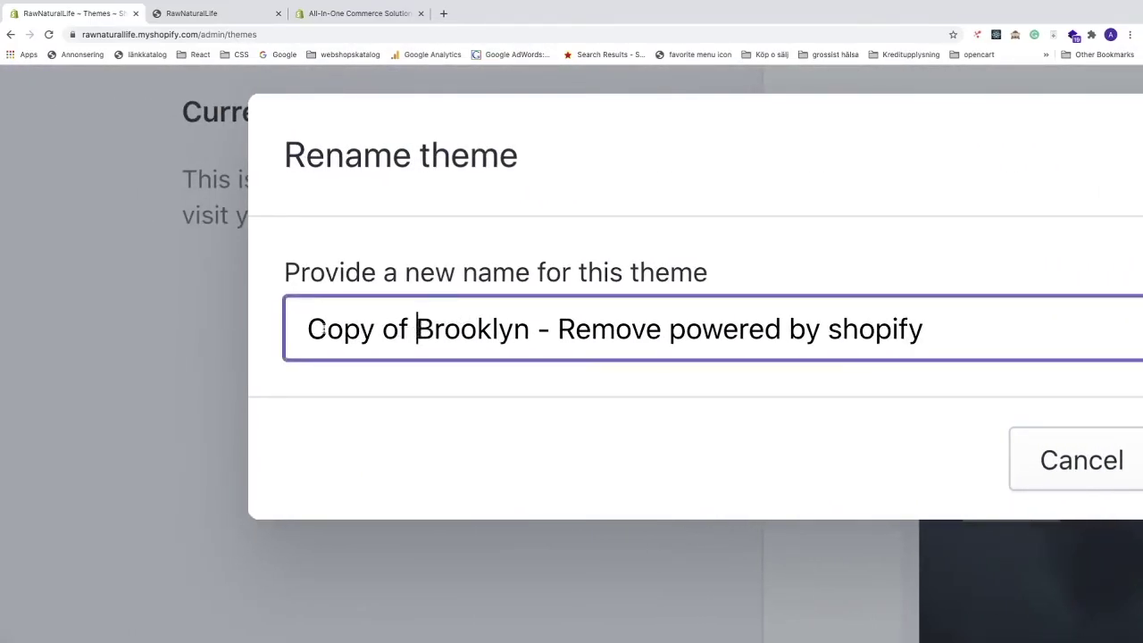
shift+click(298, 328)
key(BackSpace)
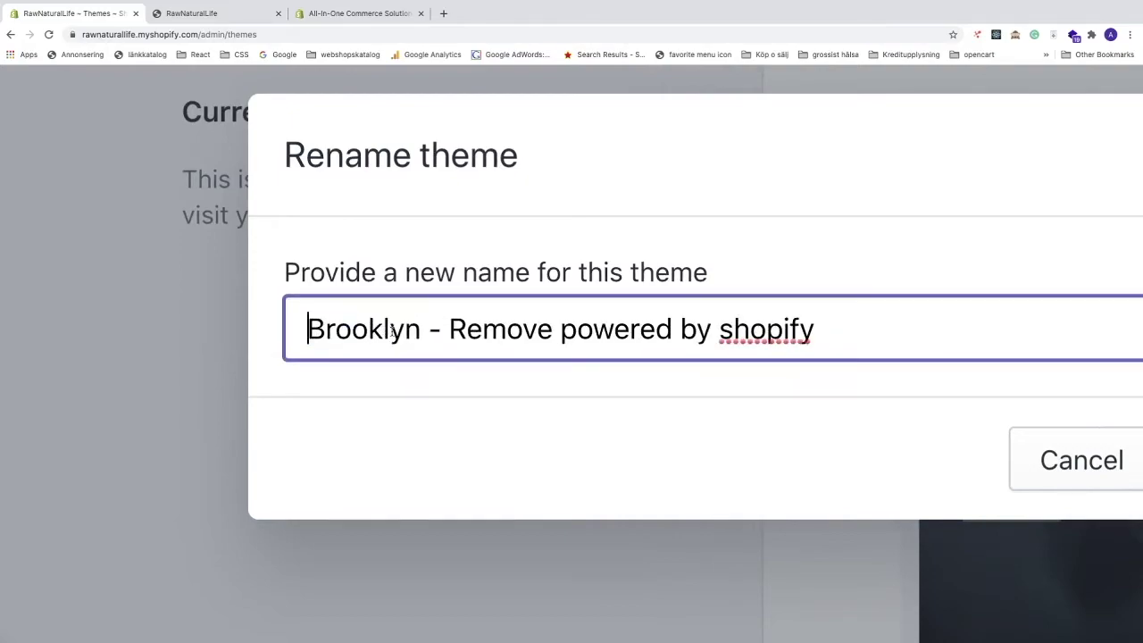
drag(422, 329, 880, 330)
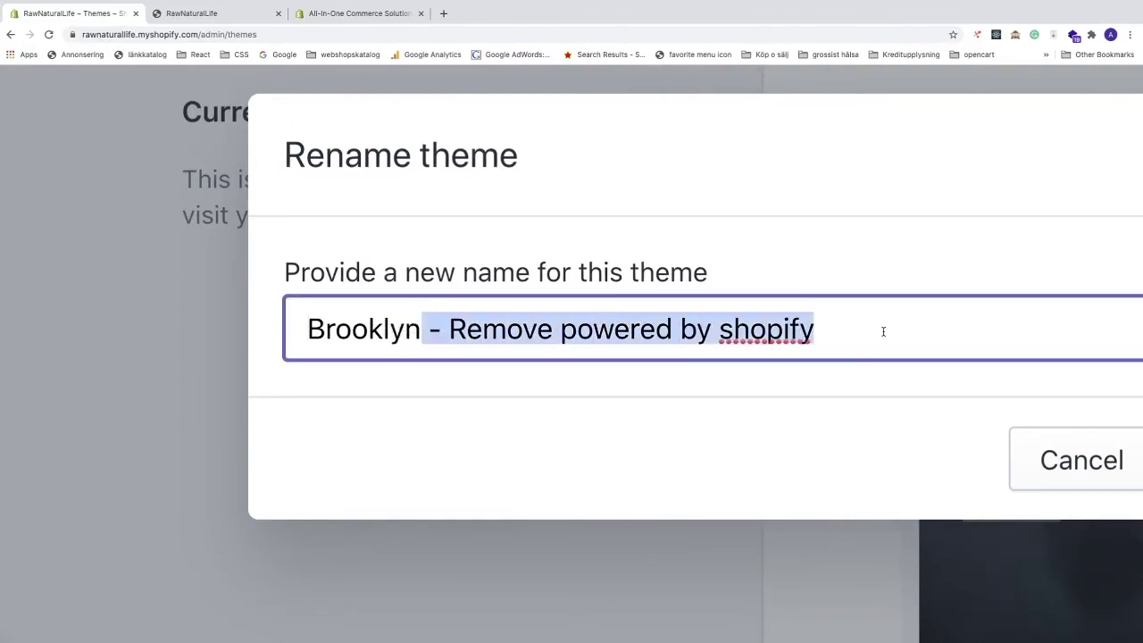
key(BackSpace)
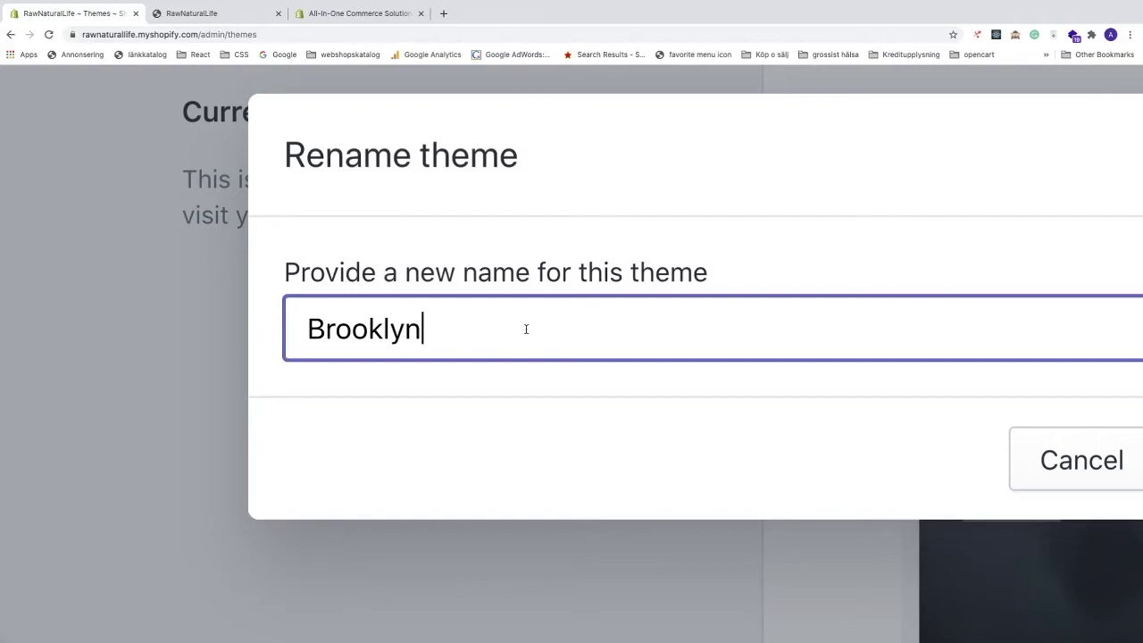
scroll(1001, 395, right, 2)
scroll(1002, 396, right, 5)
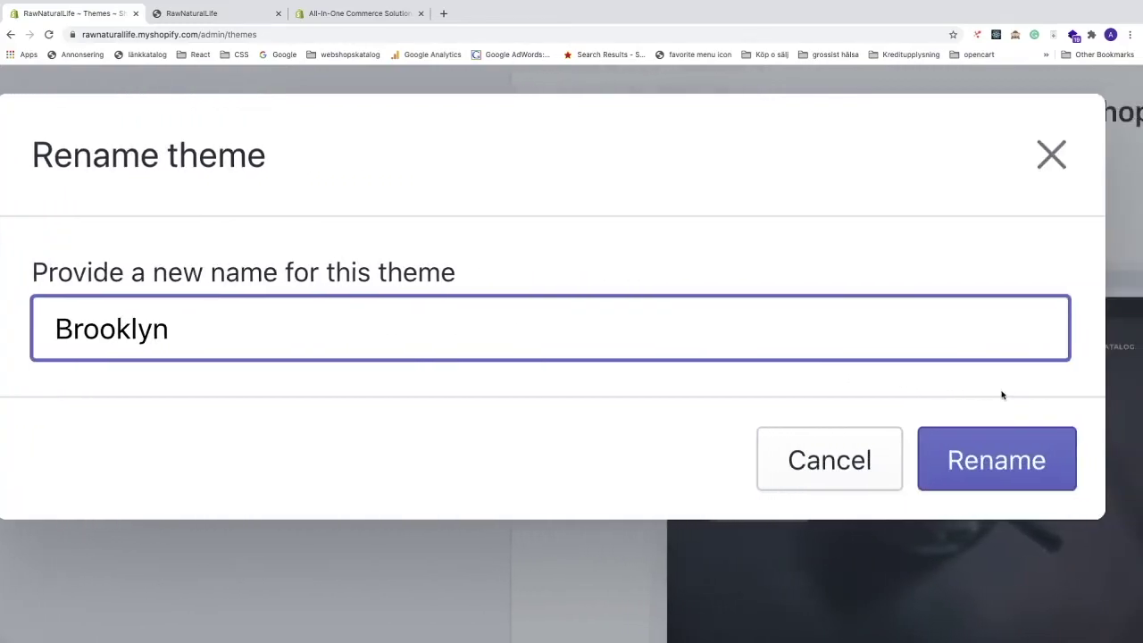
click(955, 456)
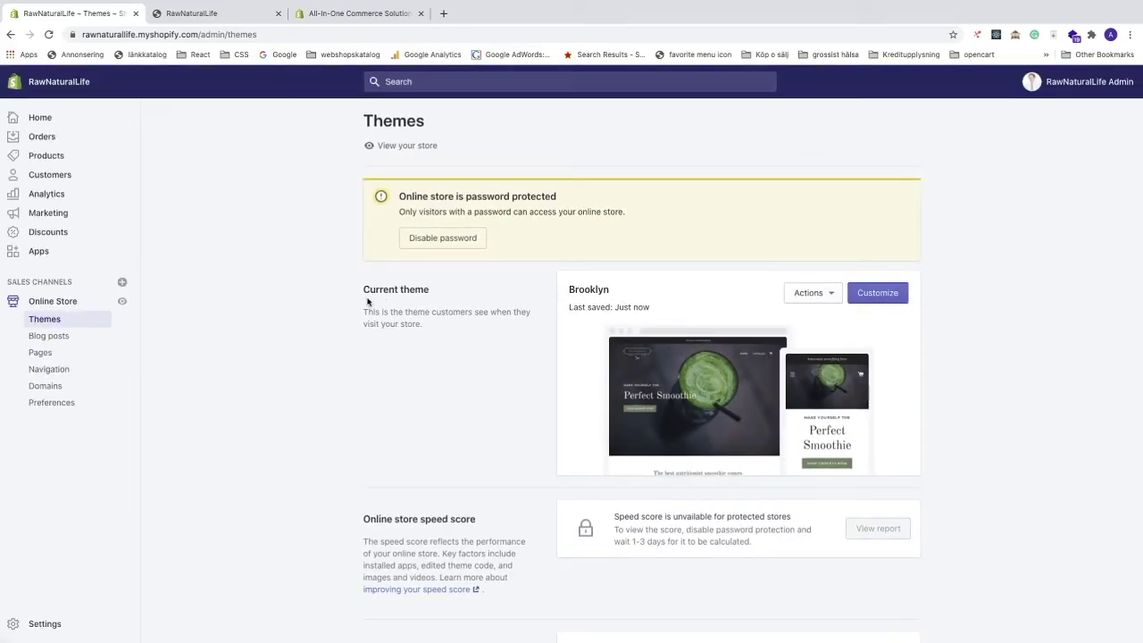
Preview the renamed Brooklyn theme in a new tab and scroll down the storefront
click(813, 298)
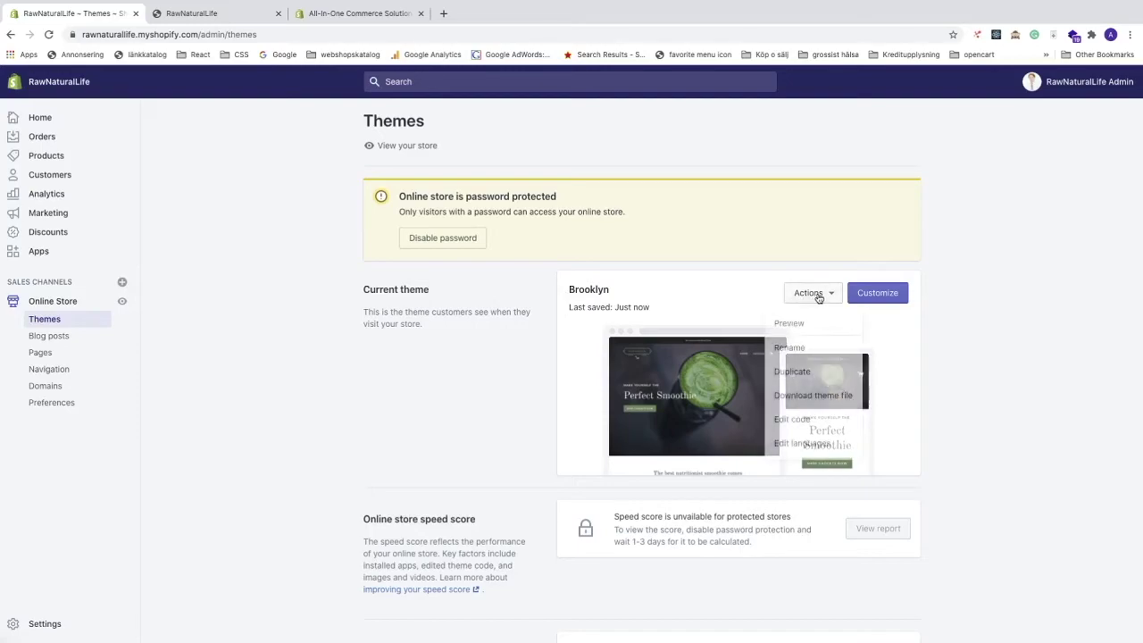
click(790, 323)
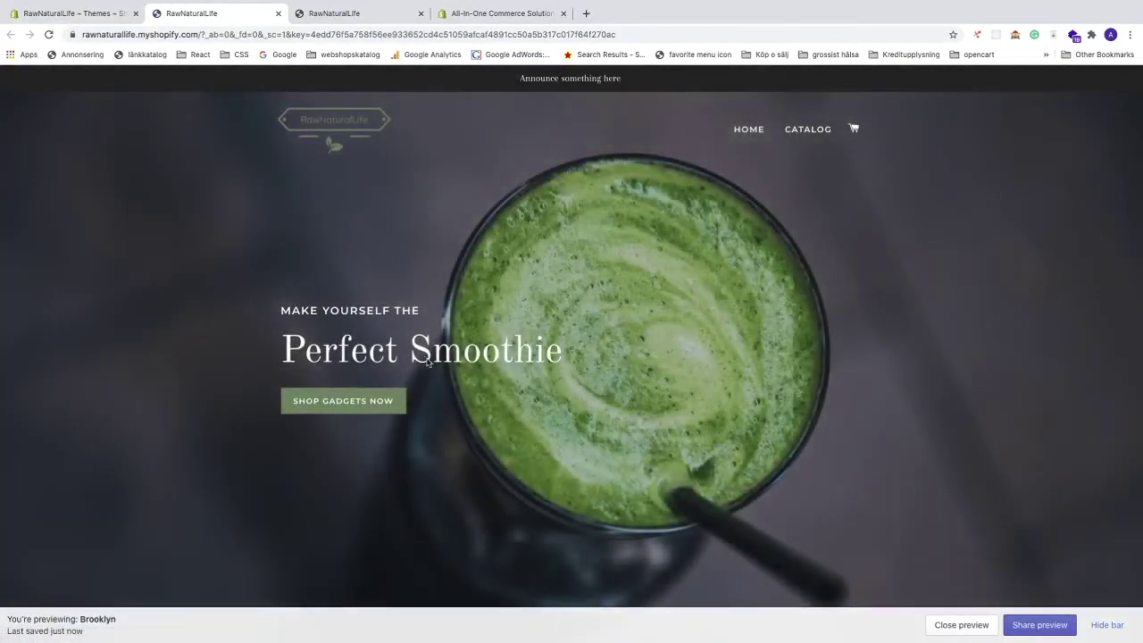
scroll(437, 362, down, 15)
scroll(445, 364, down, 10)
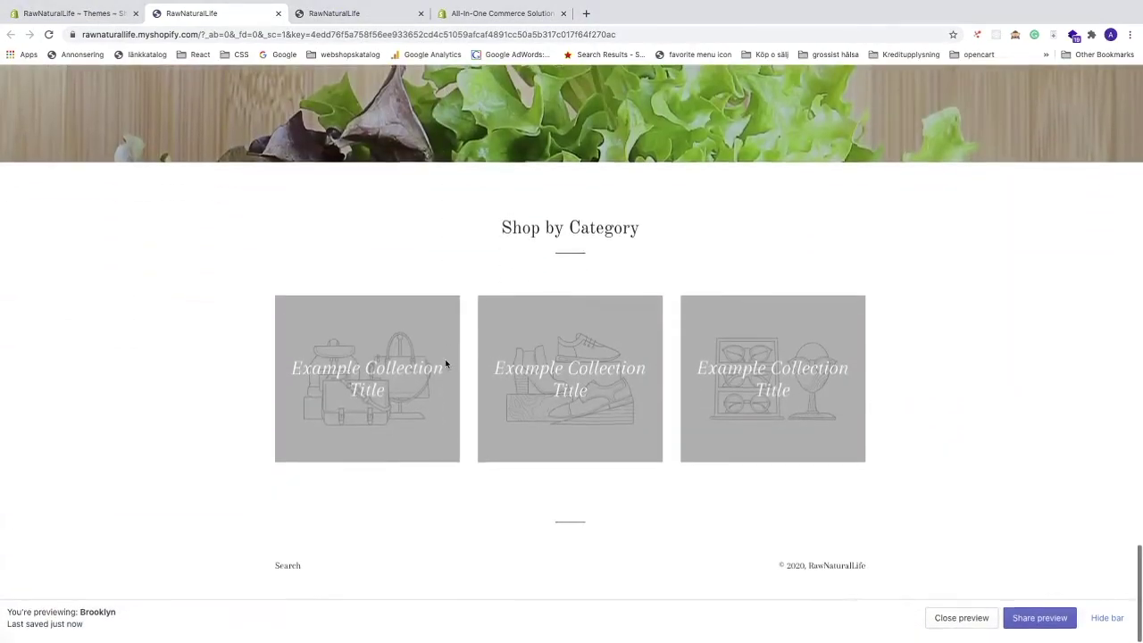